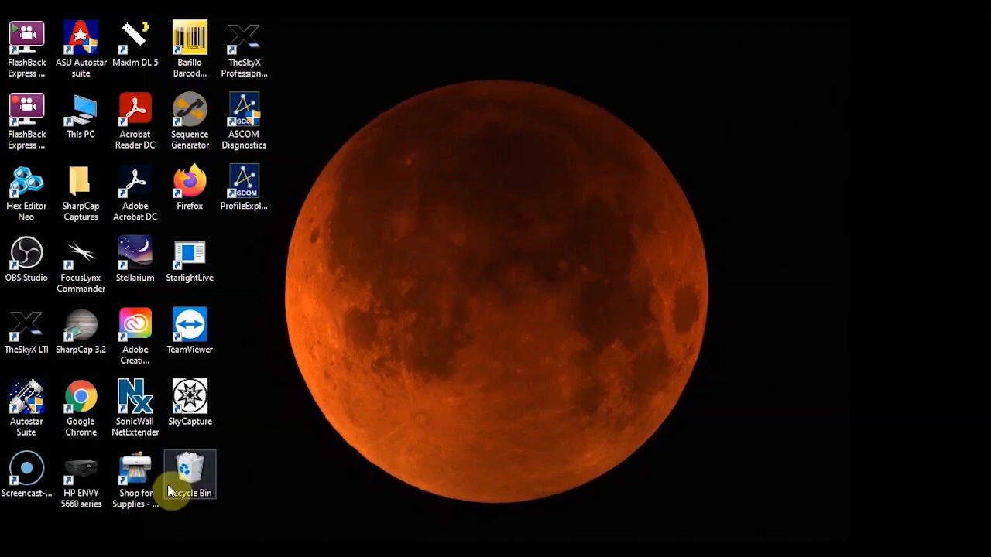
Launch SkyCapture and connect the MEADE_DSI_IV_COLOR camera to start its live video.
{"action": "double_click", "coordinate": [200, 408]}
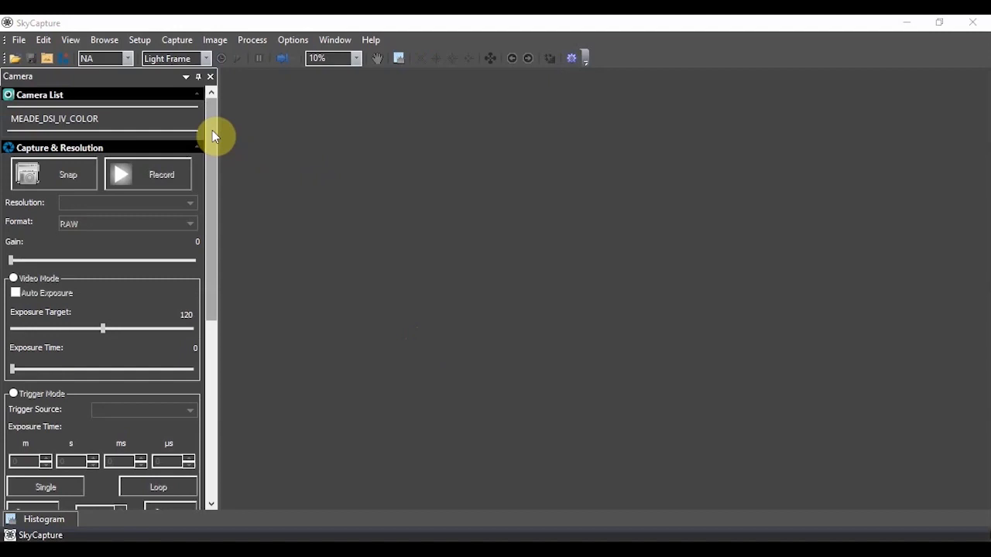
{"action": "left_click", "coordinate": [74, 122]}
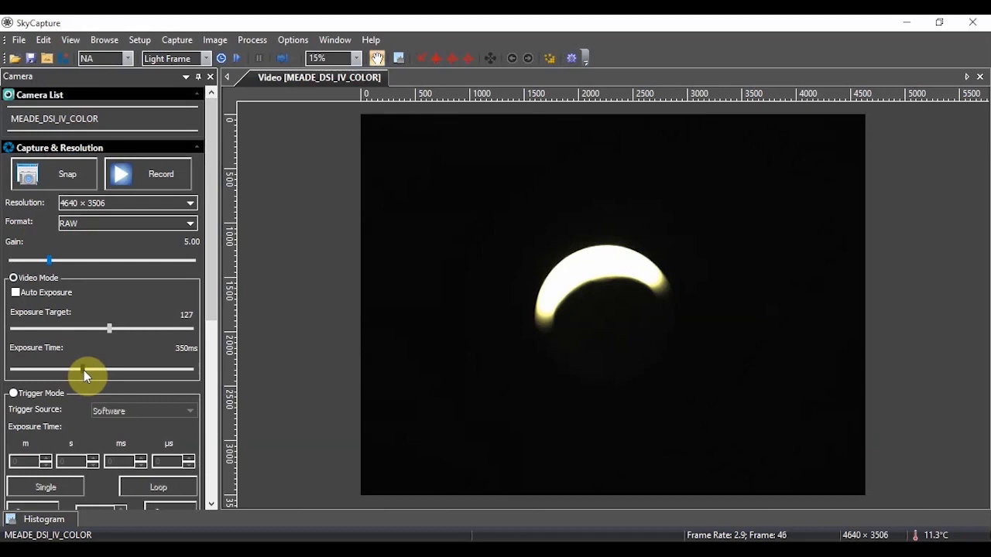
Adjust the video exposure time down to about 76 ms to dim the overexposed crescent moon.
{"action": "left_click_drag", "start_coordinate": [84, 370], "coordinate": [88, 372]}
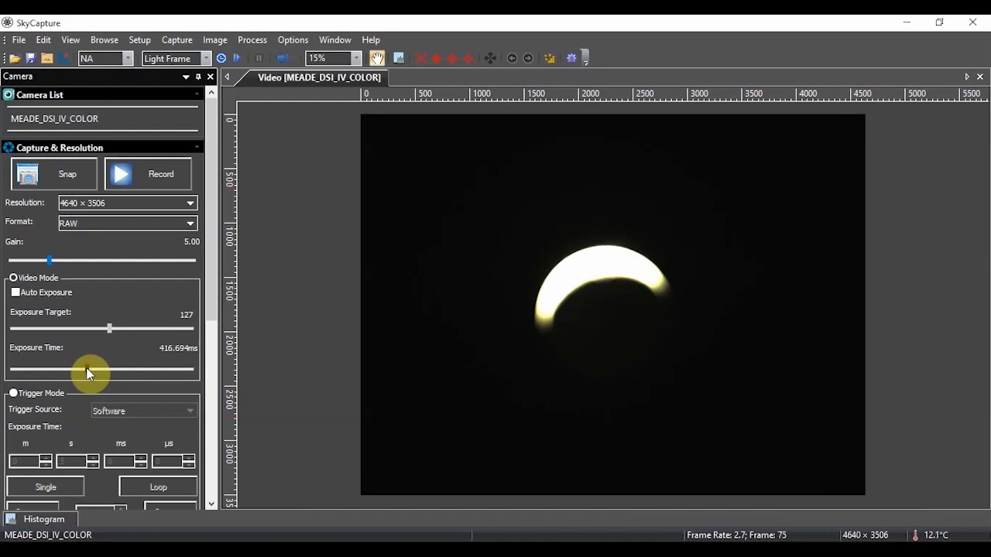
{"action": "left_click_drag", "start_coordinate": [87, 370], "coordinate": [58, 370]}
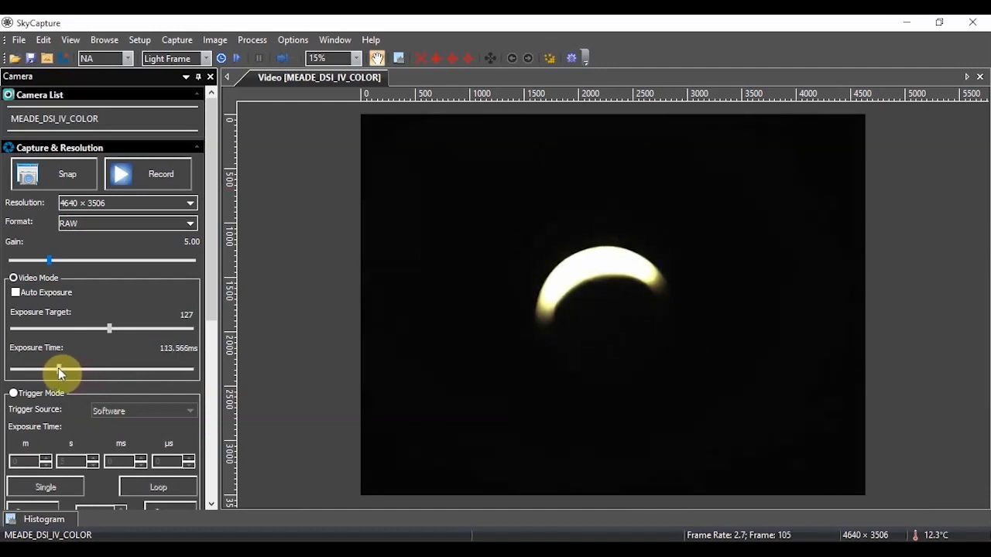
{"action": "left_click", "coordinate": [16, 293]}
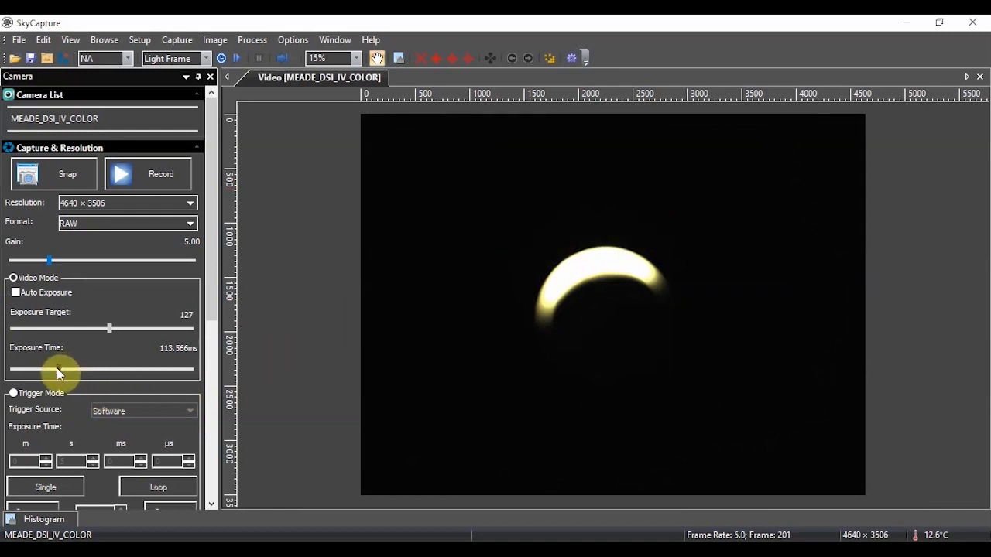
{"action": "left_click_drag", "start_coordinate": [58, 369], "coordinate": [52, 371]}
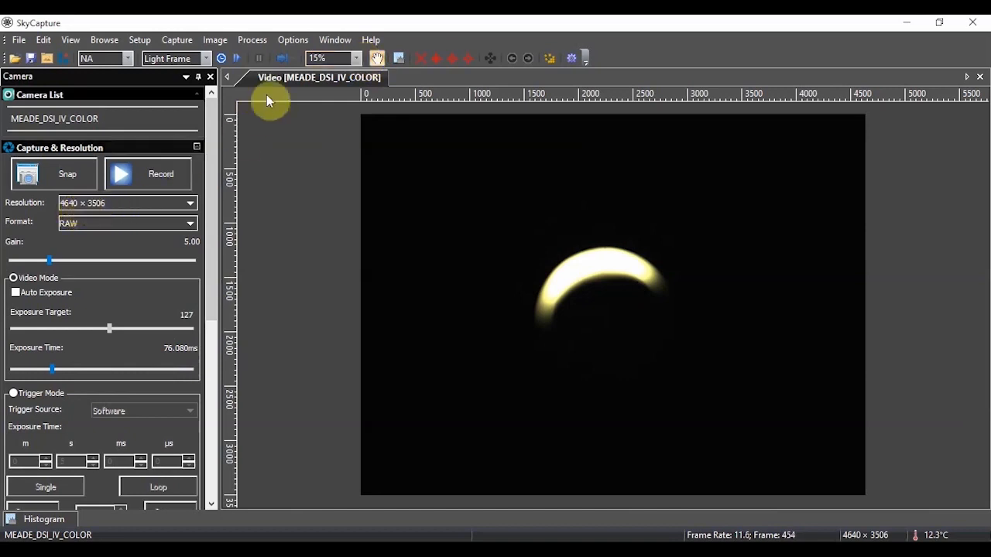
Magnify the live video to 50% and frame the crescent moon for checking its focus.
{"action": "left_click", "coordinate": [357, 59]}
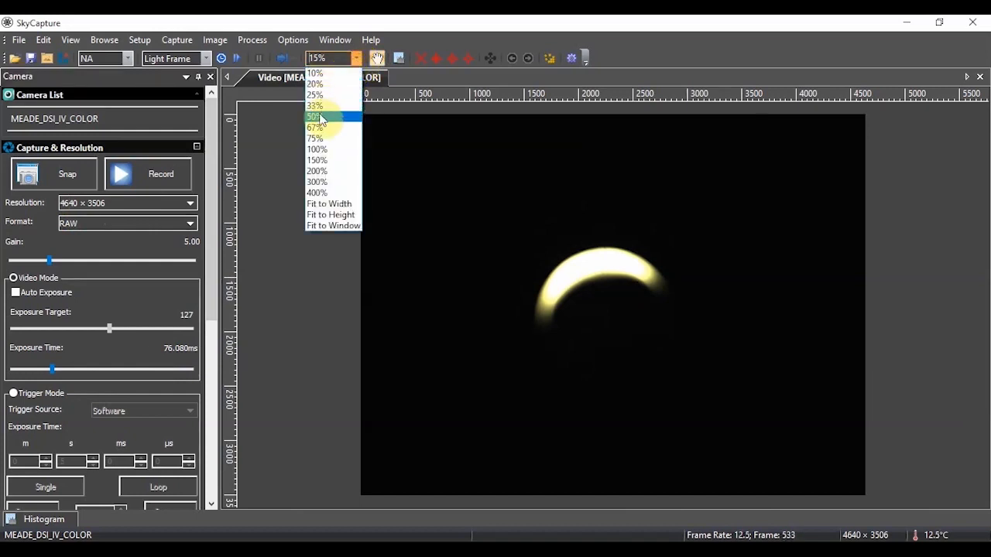
{"action": "left_click", "coordinate": [320, 117]}
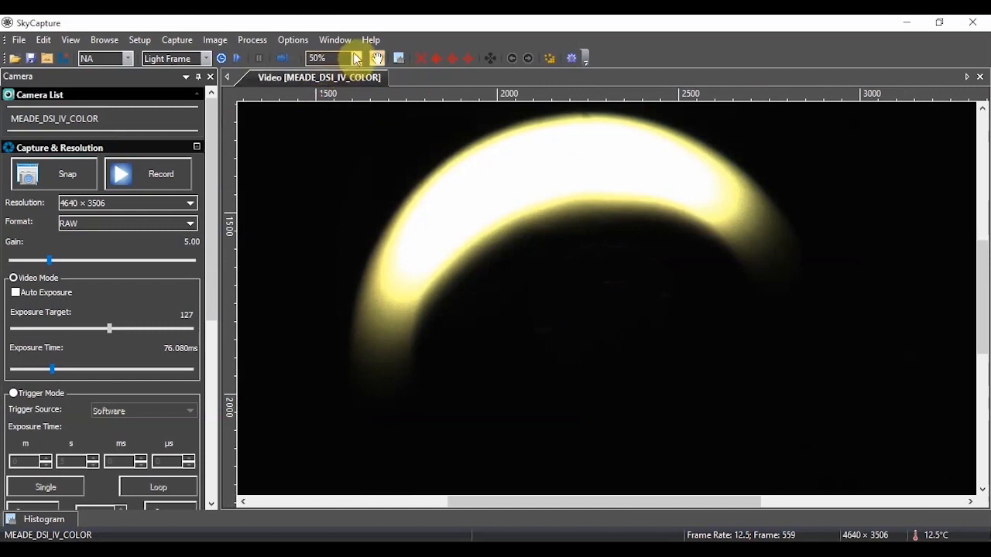
{"action": "left_click", "coordinate": [356, 59]}
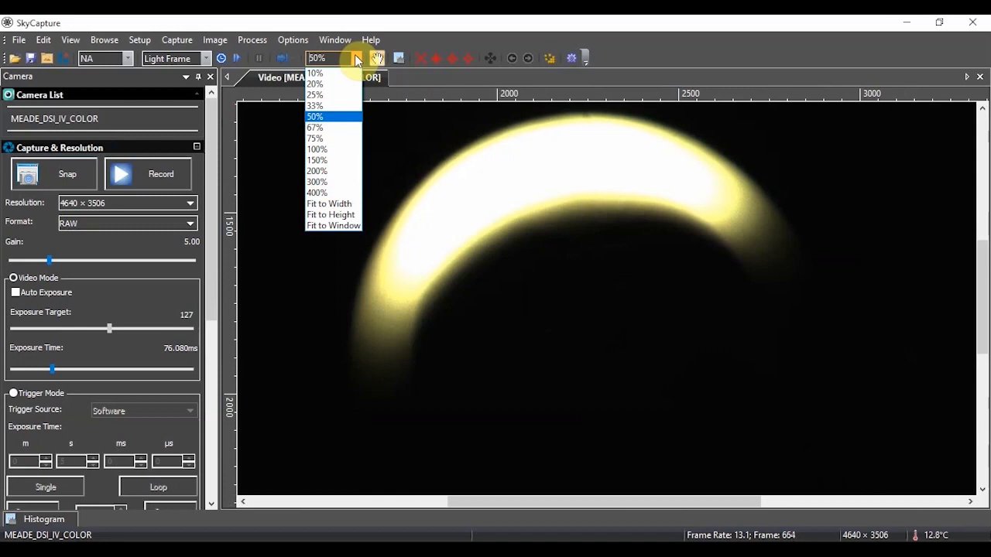
{"action": "left_click", "coordinate": [354, 54]}
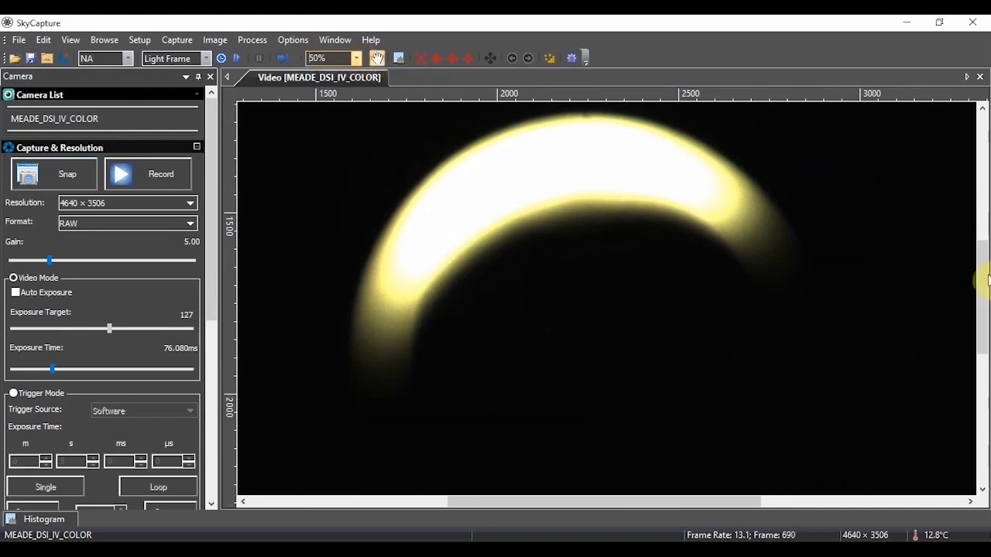
{"action": "scroll", "coordinate": [983, 277], "scroll_direction": "up", "scroll_amount": 2}
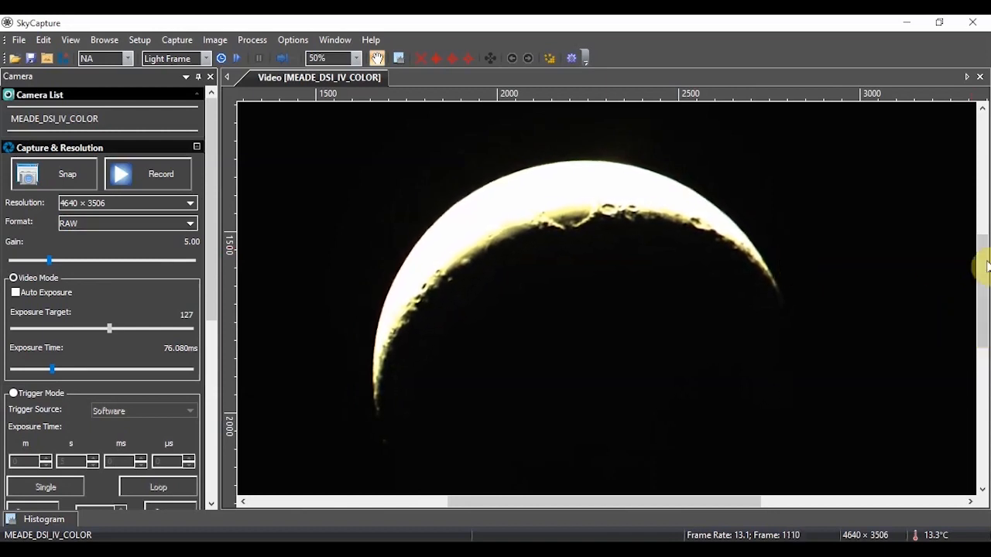
{"action": "mouse_move", "coordinate": [984, 267]}
{"action": "left_mouse_down"}
{"action": "mouse_move", "coordinate": [980, 317]}
{"action": "mouse_move", "coordinate": [980, 270]}
{"action": "mouse_move", "coordinate": [985, 278]}
{"action": "left_mouse_up"}
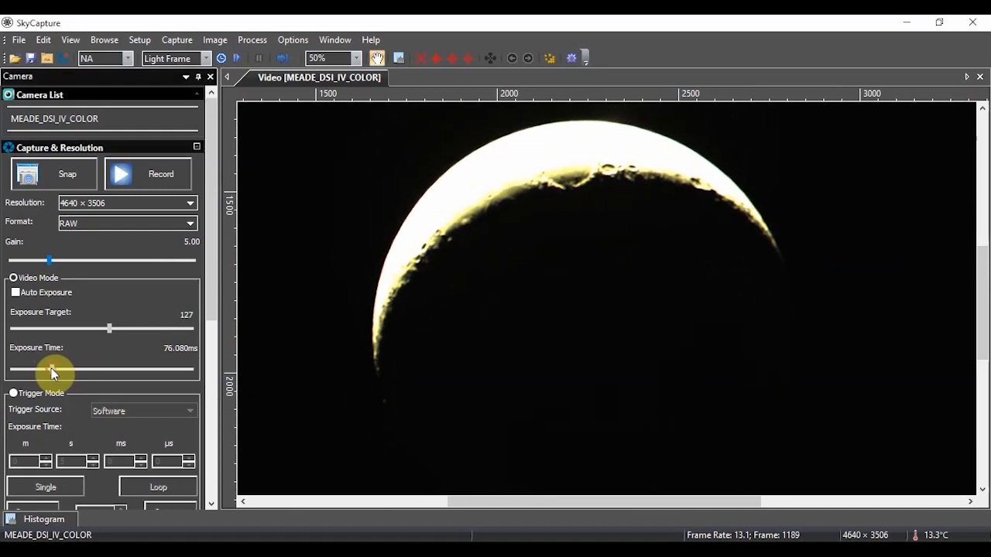
Shorten the exposure time to about 8.2 ms so the moon's surface detail shows in the live video.
{"action": "left_click_drag", "start_coordinate": [51, 370], "coordinate": [26, 364]}
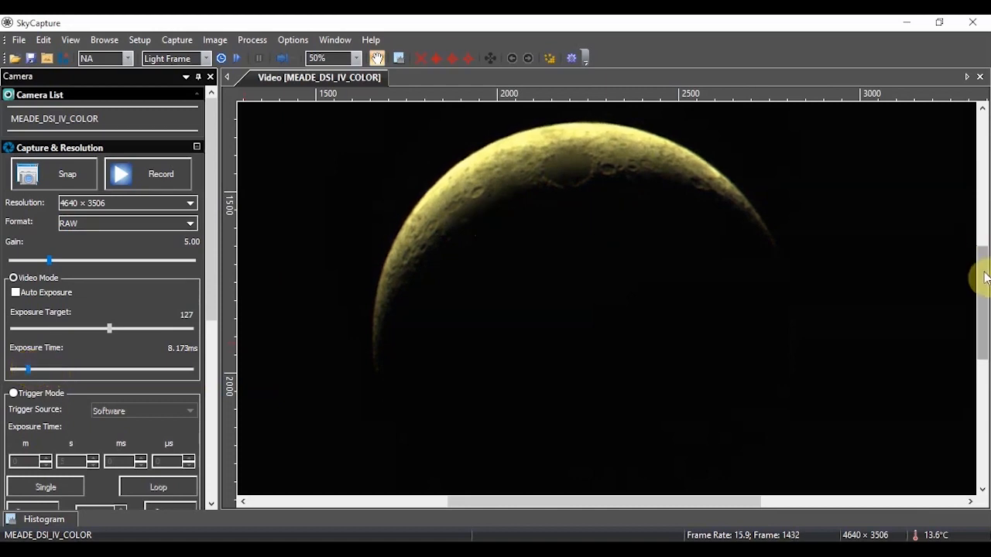
{"action": "left_click_drag", "start_coordinate": [984, 276], "coordinate": [986, 264]}
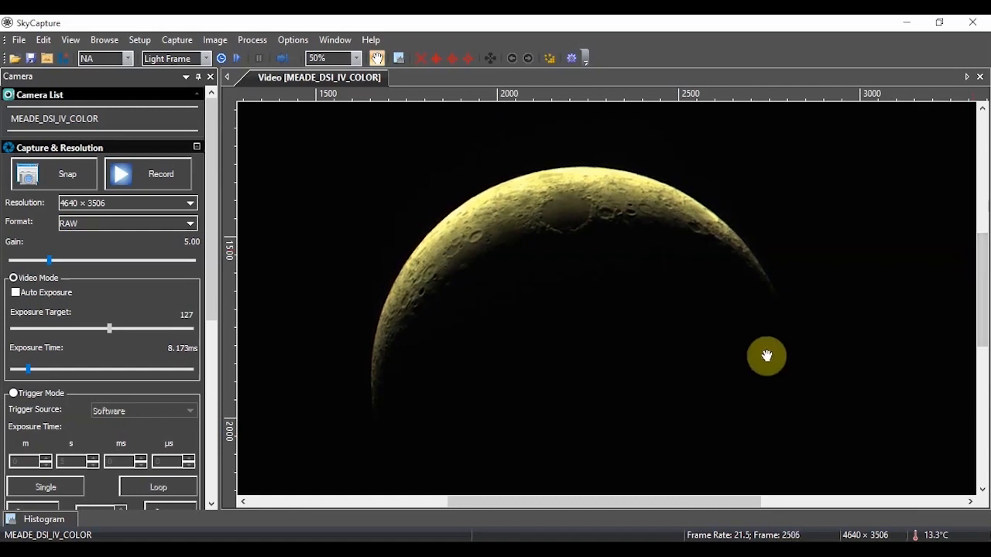
Enable Auto Exposure and move its exposure region down over the lit crescent.
{"action": "left_click", "coordinate": [14, 293]}
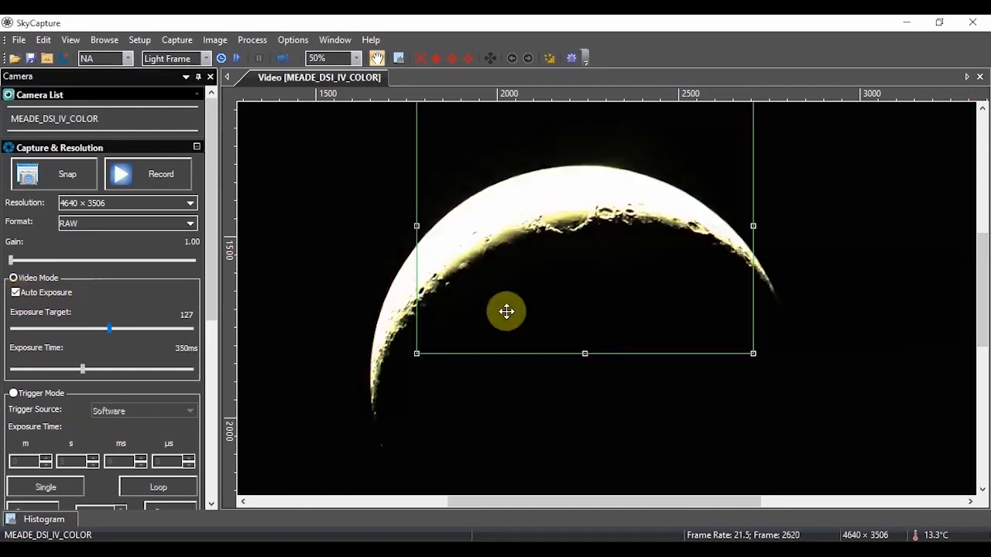
{"action": "left_click_drag", "start_coordinate": [537, 232], "coordinate": [521, 285]}
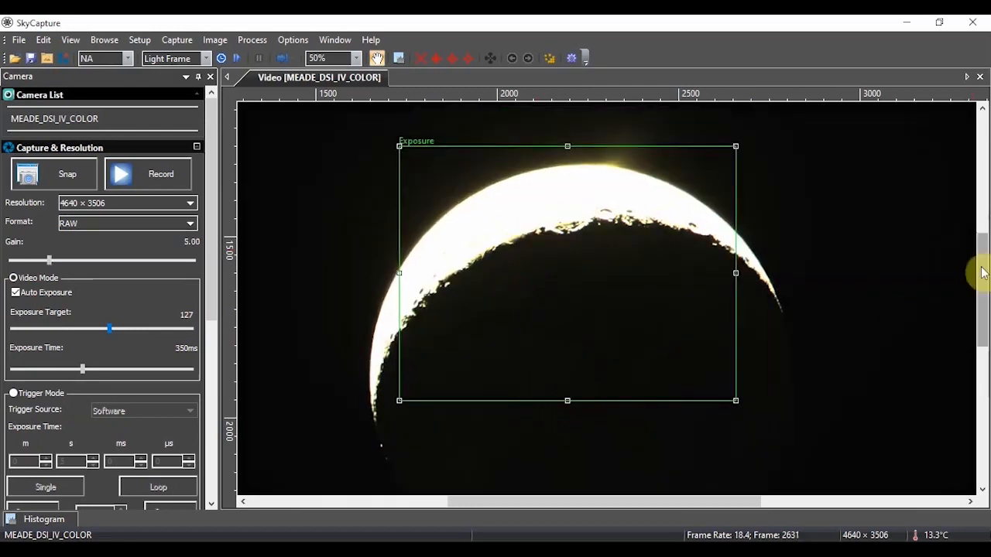
{"action": "left_click_drag", "start_coordinate": [980, 271], "coordinate": [980, 299]}
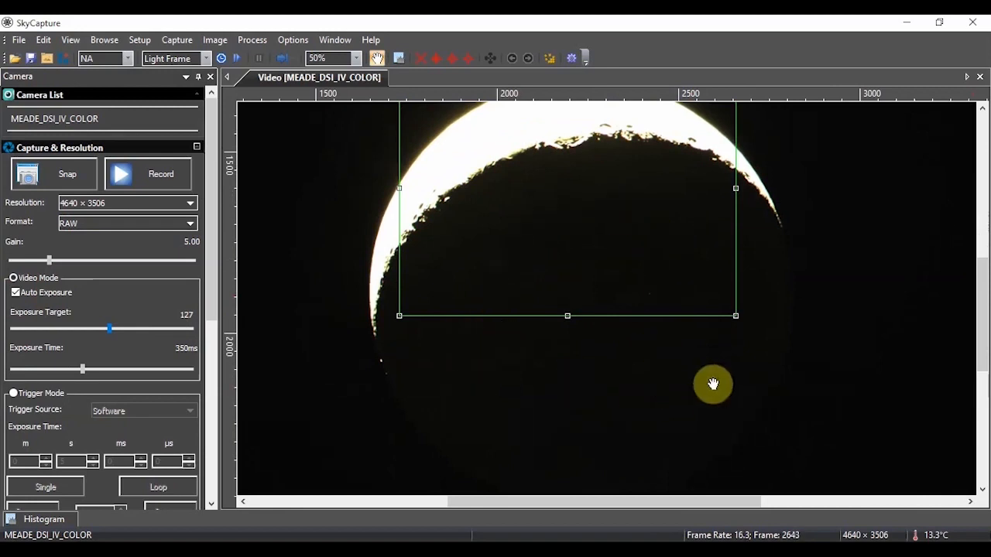
{"action": "left_click_drag", "start_coordinate": [976, 353], "coordinate": [978, 320]}
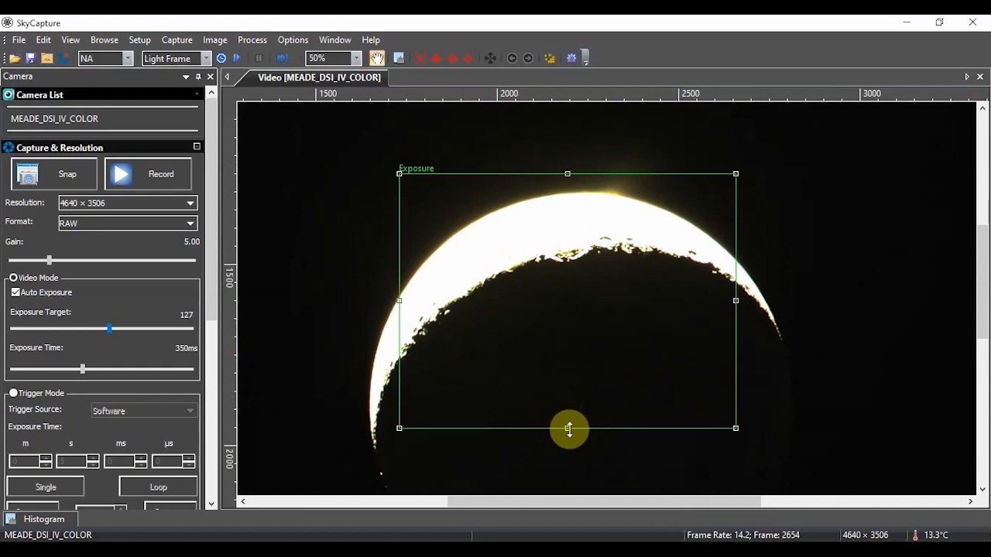
Shrink the exposure region on all sides until it covers only the brightest upper part of the crescent.
{"action": "left_click_drag", "start_coordinate": [568, 428], "coordinate": [561, 271]}
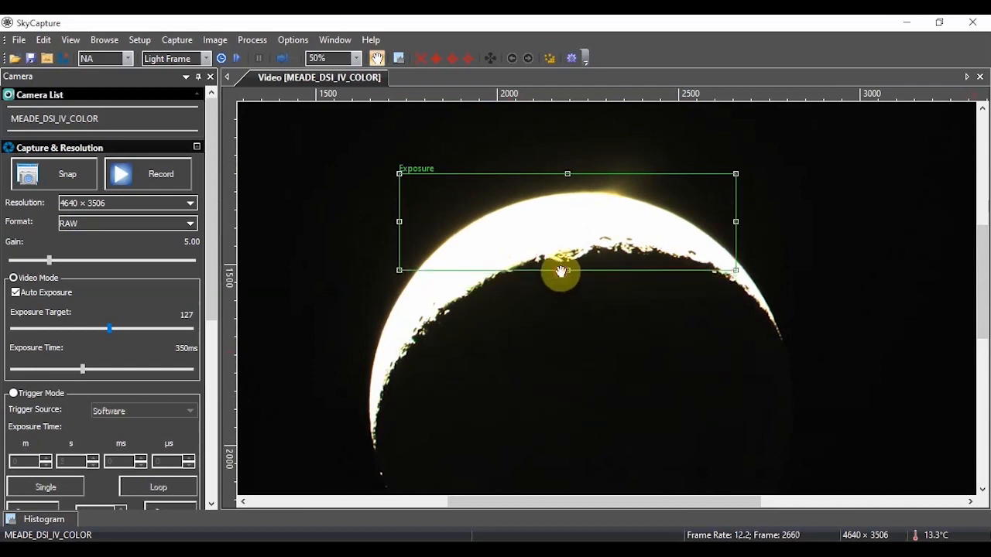
{"action": "left_click_drag", "start_coordinate": [568, 172], "coordinate": [566, 197]}
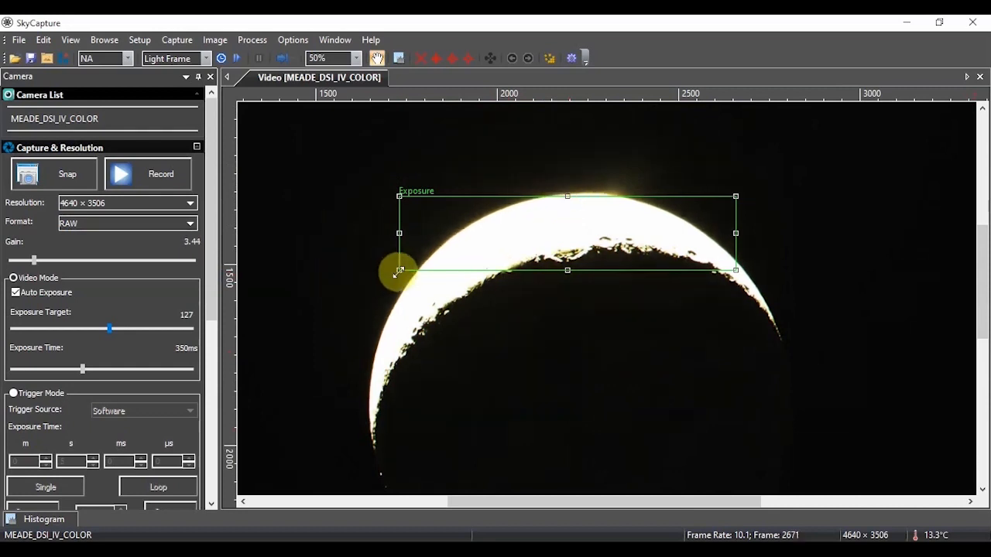
{"action": "left_click_drag", "start_coordinate": [397, 272], "coordinate": [497, 274]}
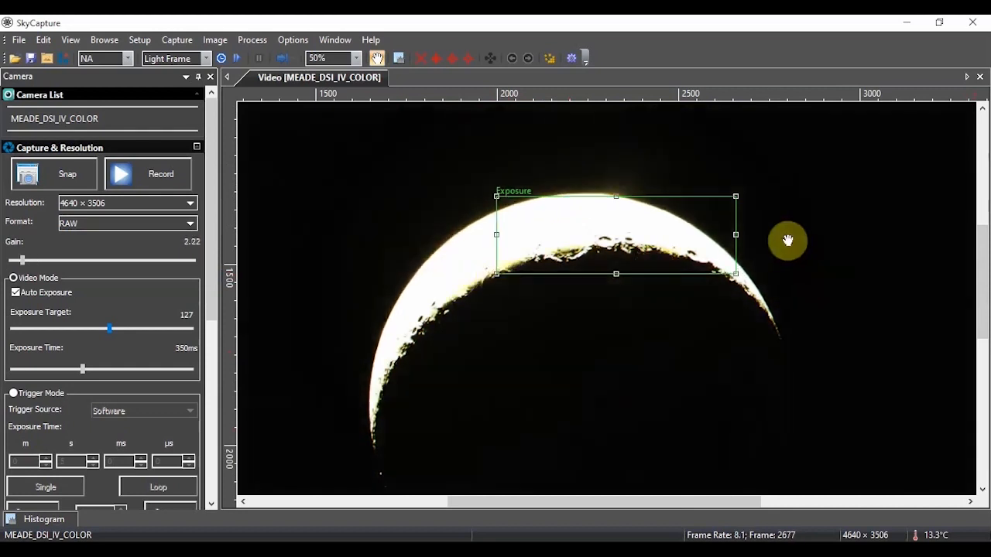
{"action": "left_click_drag", "start_coordinate": [736, 235], "coordinate": [624, 225]}
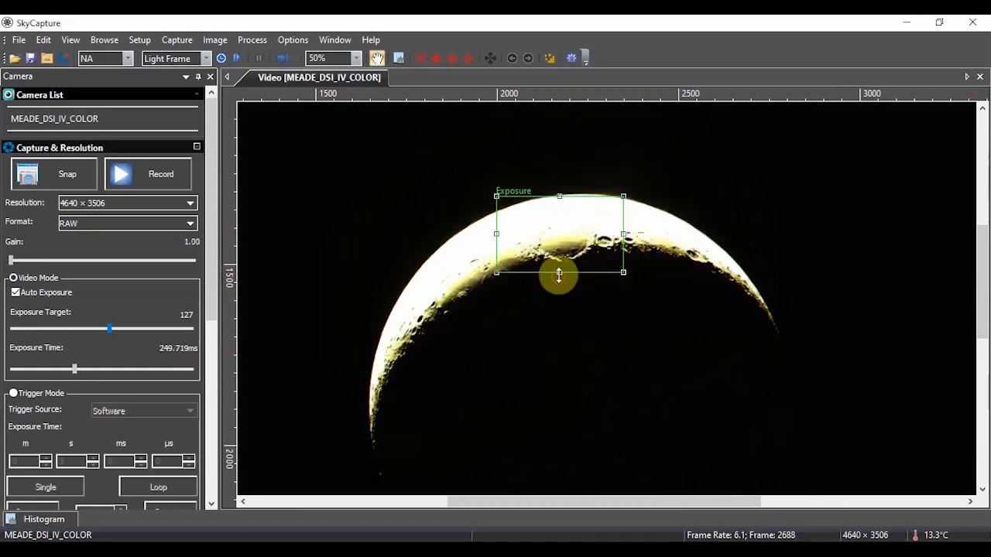
{"action": "left_click_drag", "start_coordinate": [559, 275], "coordinate": [559, 195]}
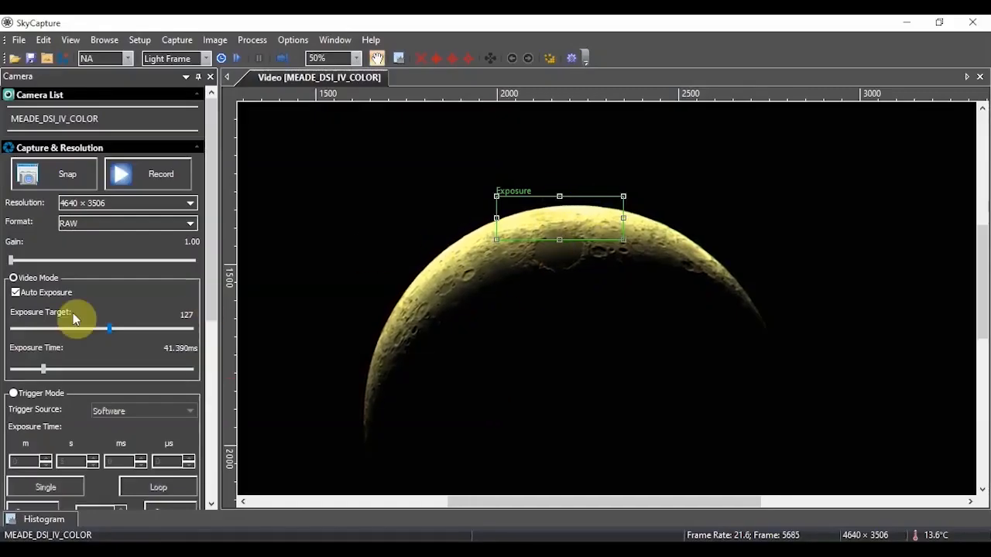
Turn off Auto Exposure and check the available capture formats, keeping RAW selected.
{"action": "left_click", "coordinate": [15, 294]}
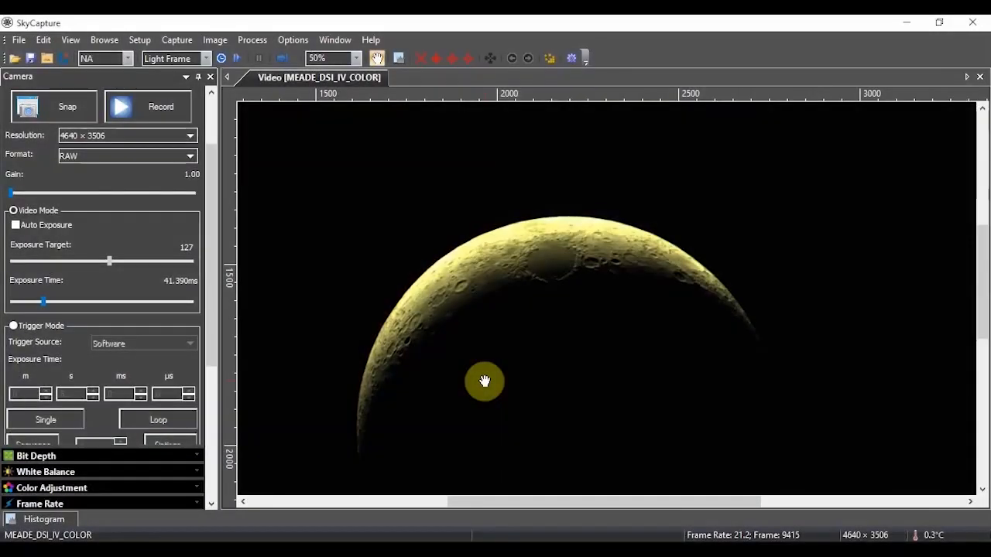
{"action": "left_click_drag", "start_coordinate": [211, 302], "coordinate": [215, 248]}
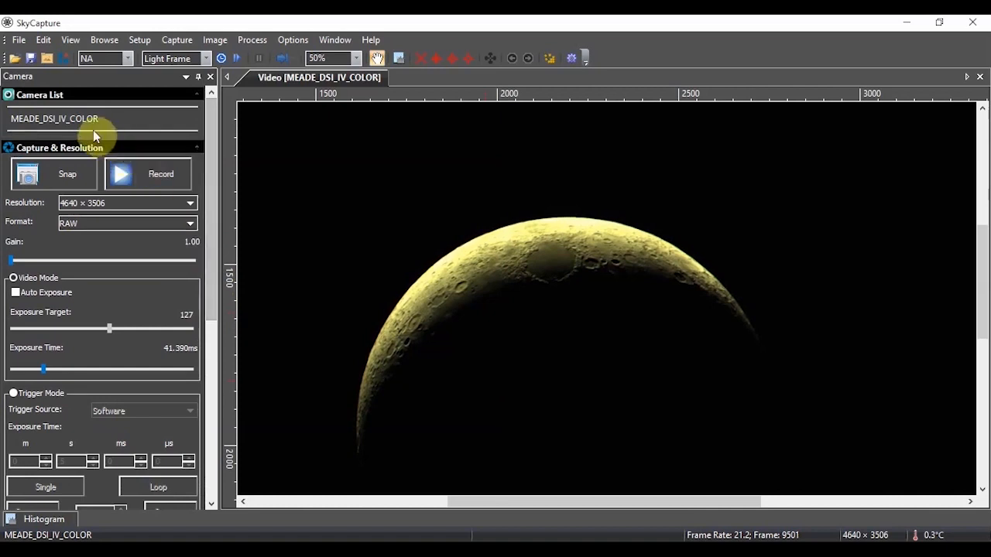
{"action": "left_click", "coordinate": [188, 222]}
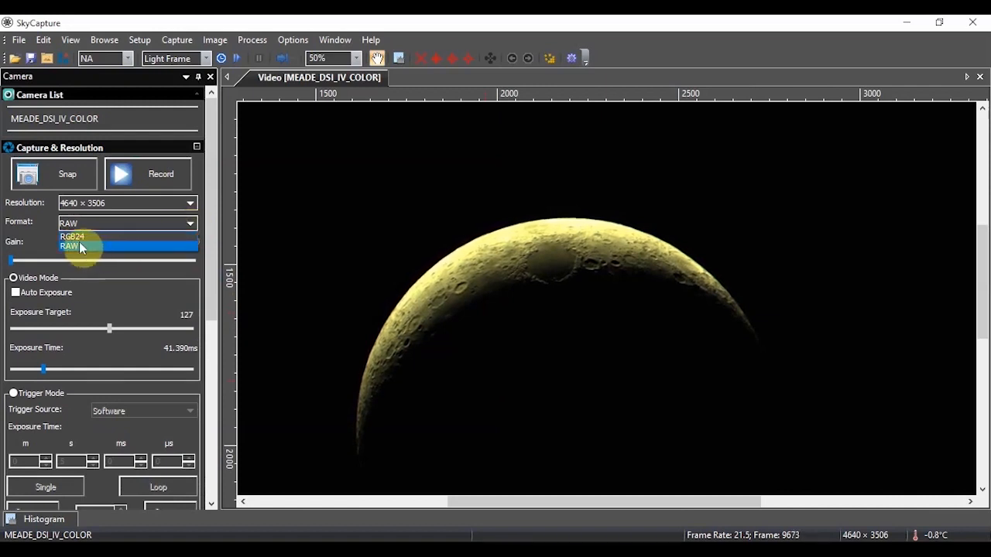
{"action": "left_click", "coordinate": [32, 234]}
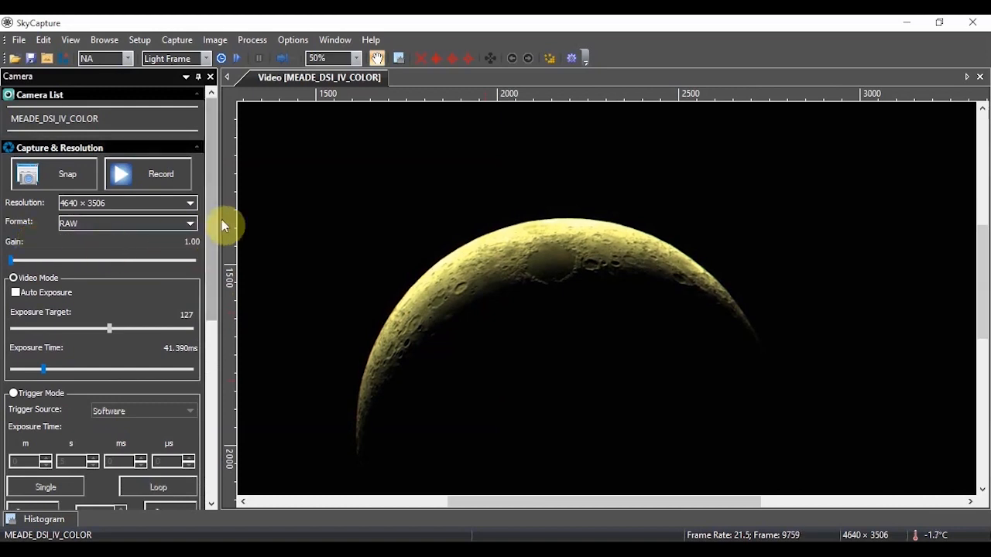
Expand the Bit Depth settings and set the camera to 12 bits.
{"action": "left_click_drag", "start_coordinate": [216, 223], "coordinate": [219, 290]}
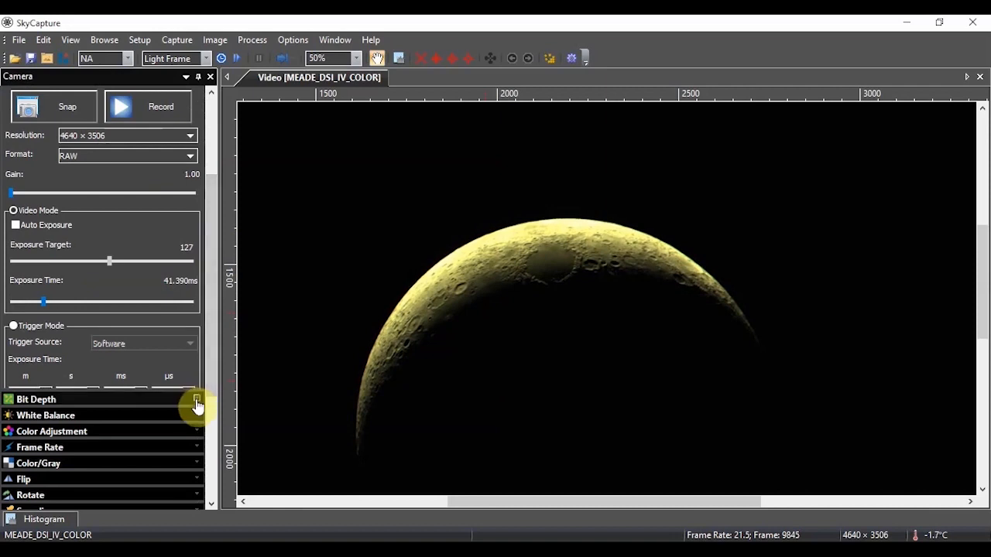
{"action": "left_click", "coordinate": [196, 401]}
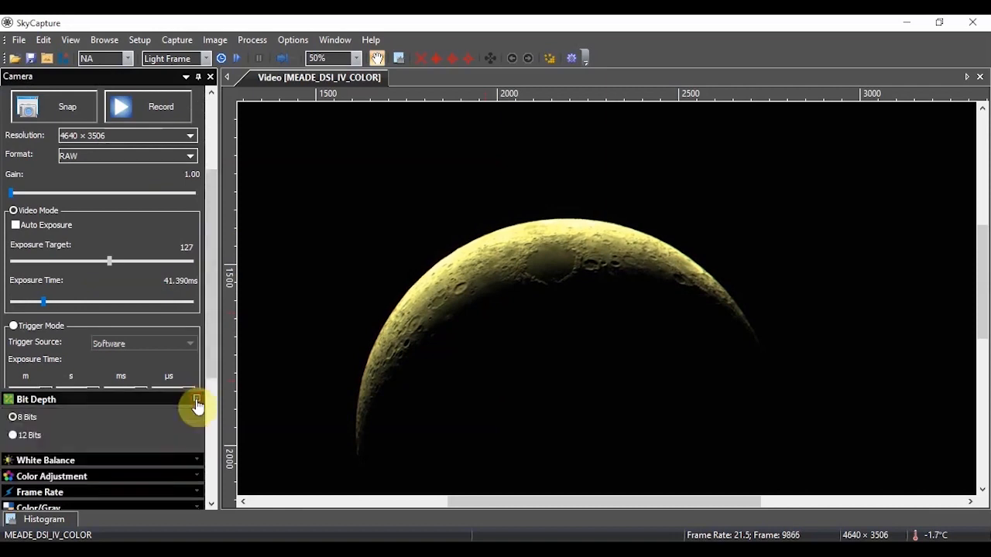
{"action": "left_click", "coordinate": [13, 435]}
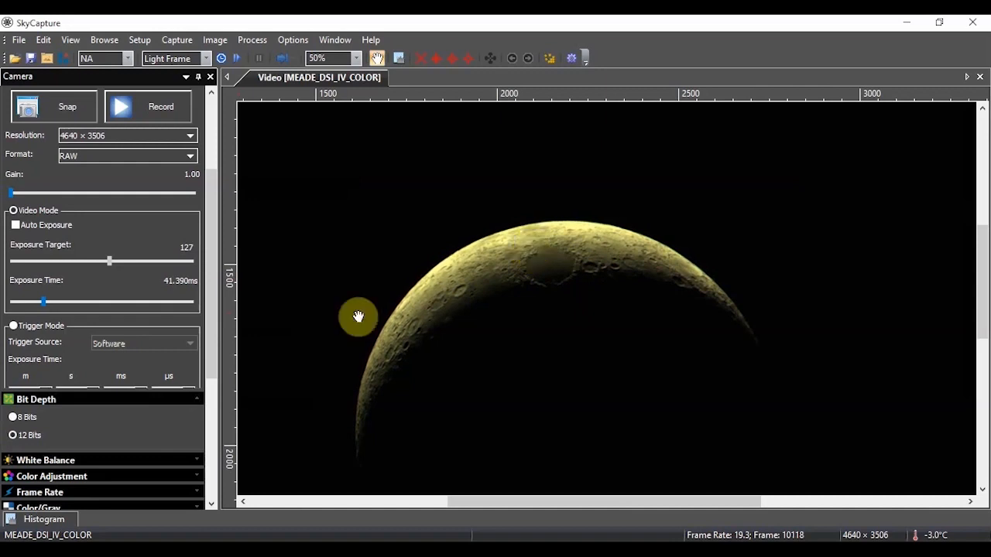
{"action": "left_click", "coordinate": [13, 419]}
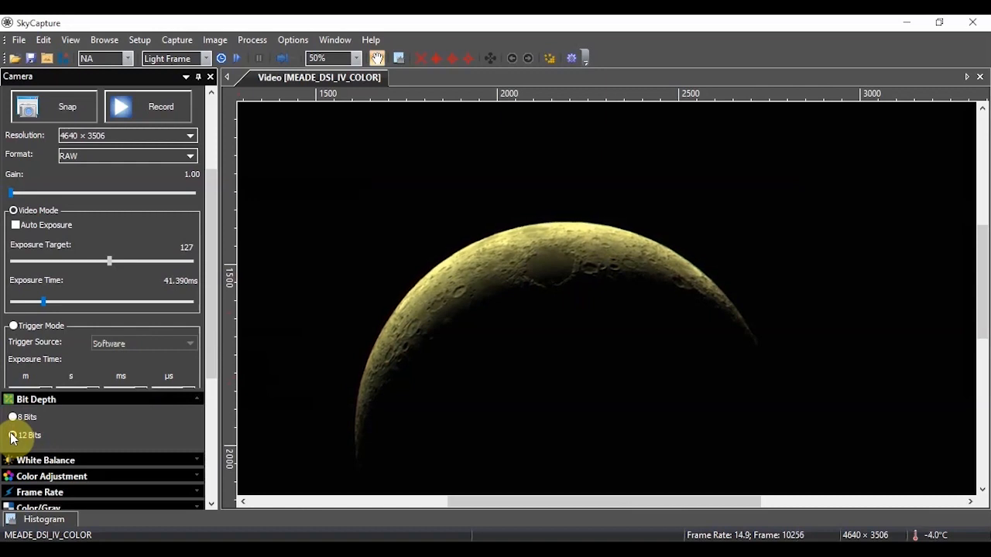
{"action": "left_click", "coordinate": [12, 436]}
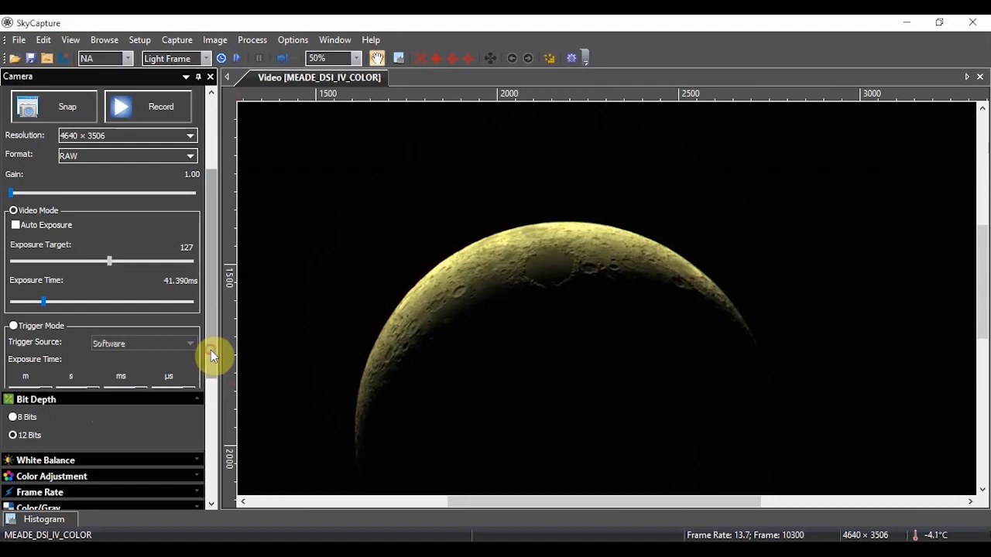
Change the capture format to RGB48.
{"action": "left_click_drag", "start_coordinate": [211, 350], "coordinate": [206, 274]}
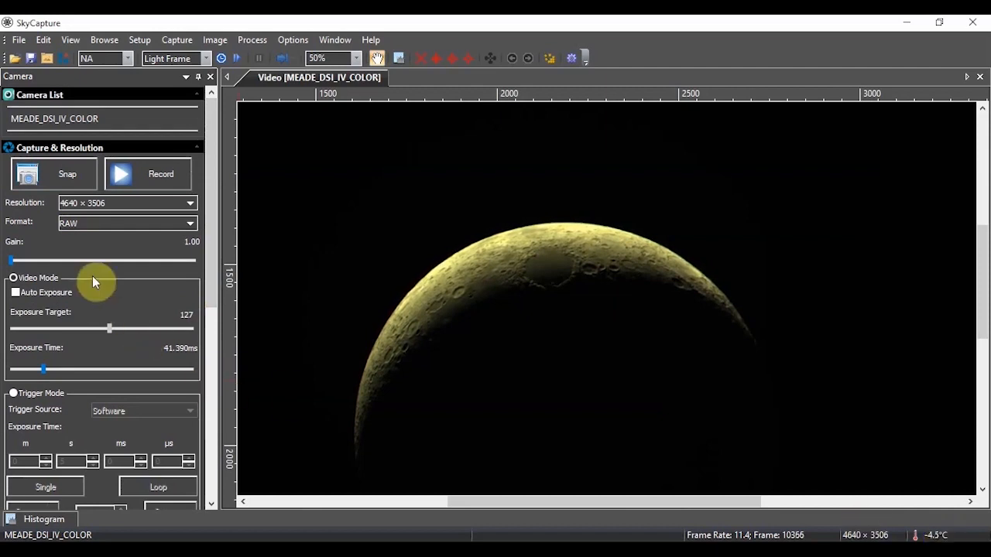
{"action": "left_click", "coordinate": [106, 227]}
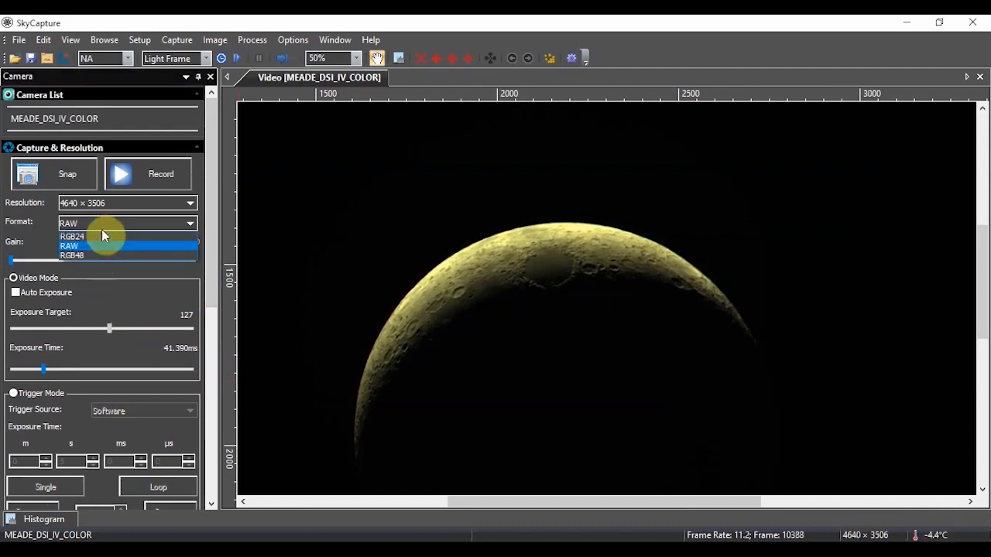
{"action": "left_click", "coordinate": [78, 254]}
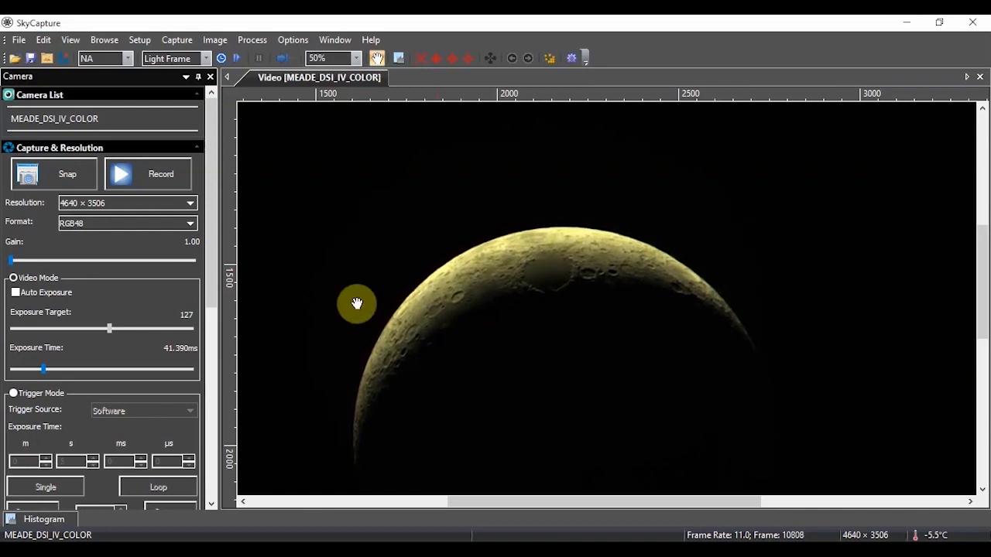
Review the available capture formats, leaving RGB48 selected.
{"action": "left_click", "coordinate": [112, 223]}
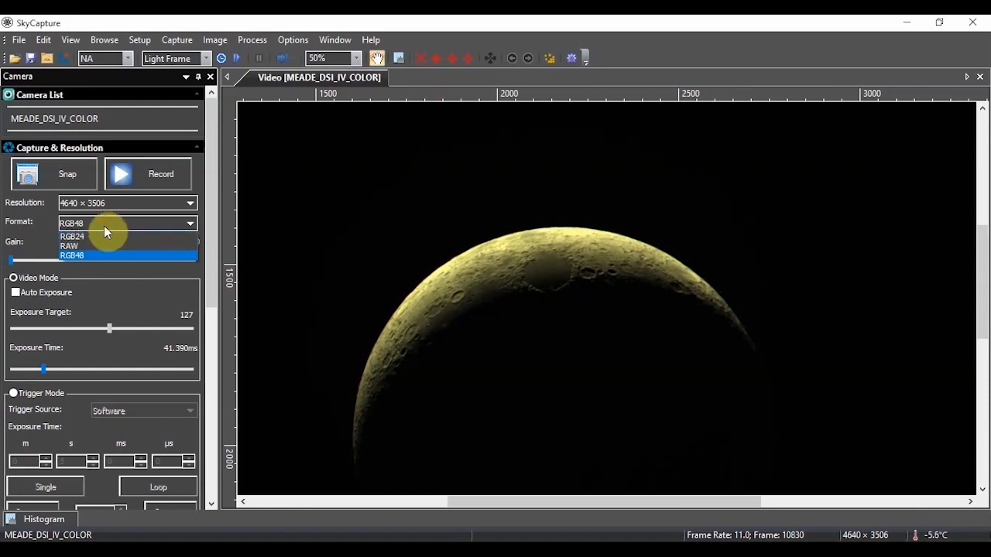
{"action": "left_click", "coordinate": [83, 246]}
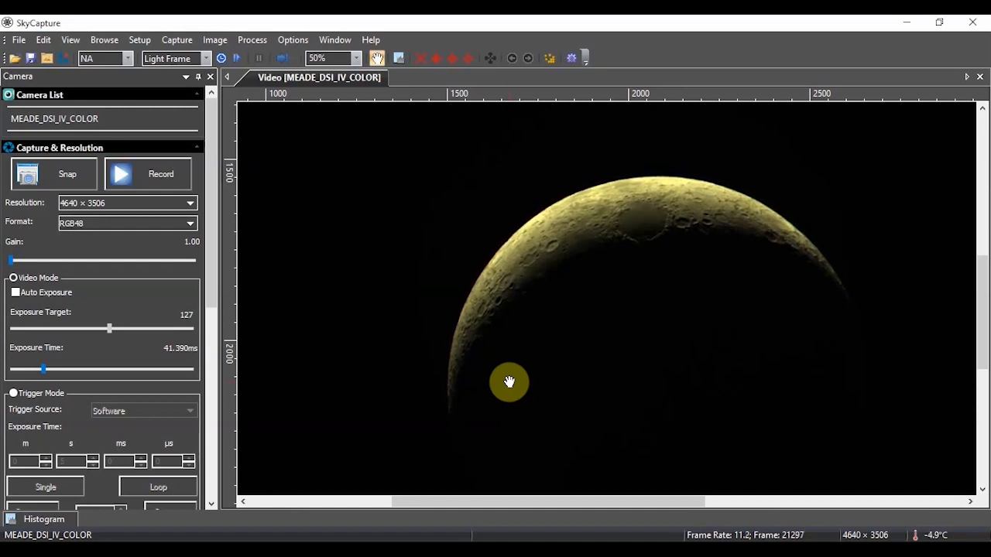
Start saving the current video frame as a Tag Image File Format file named Moon.
{"action": "left_click", "coordinate": [19, 41]}
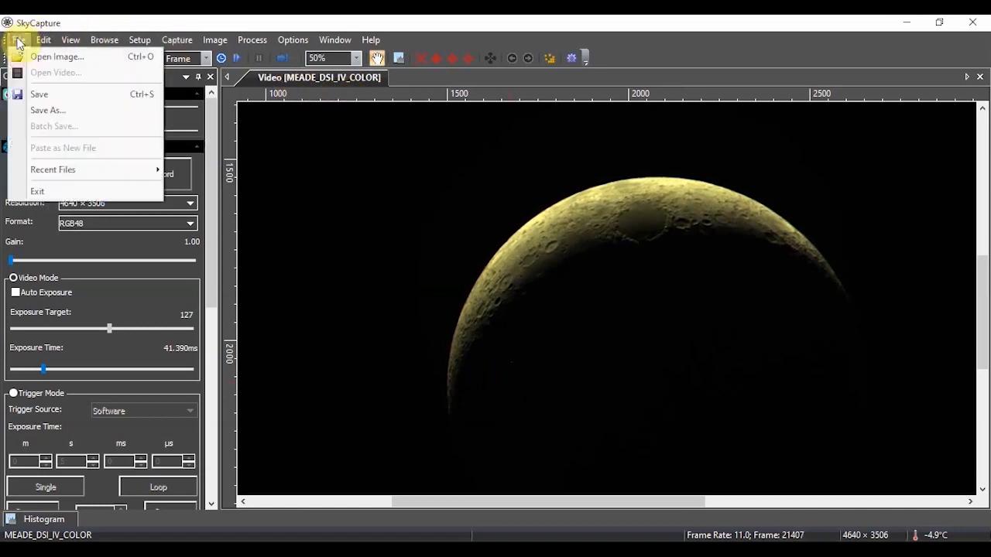
{"action": "left_click", "coordinate": [48, 97]}
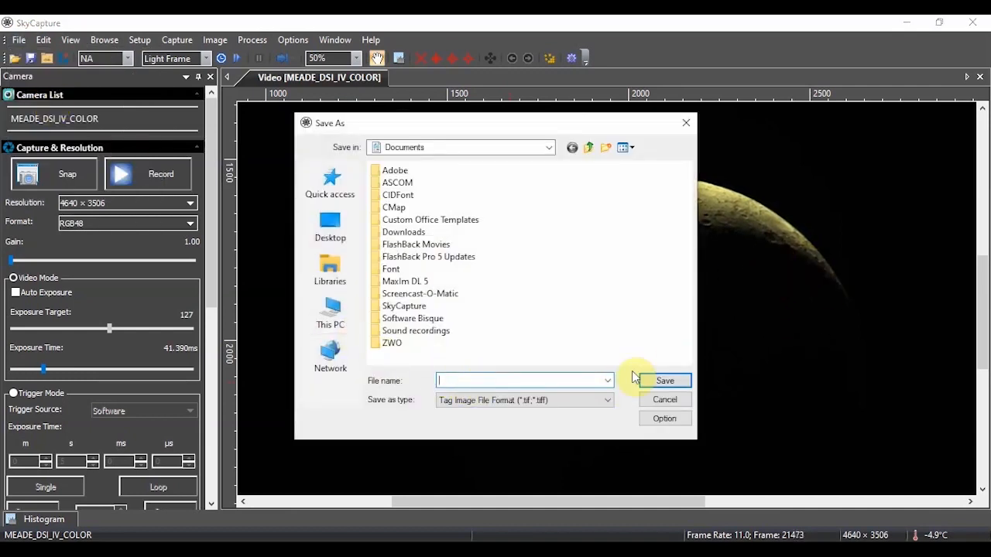
{"action": "left_click", "coordinate": [596, 401]}
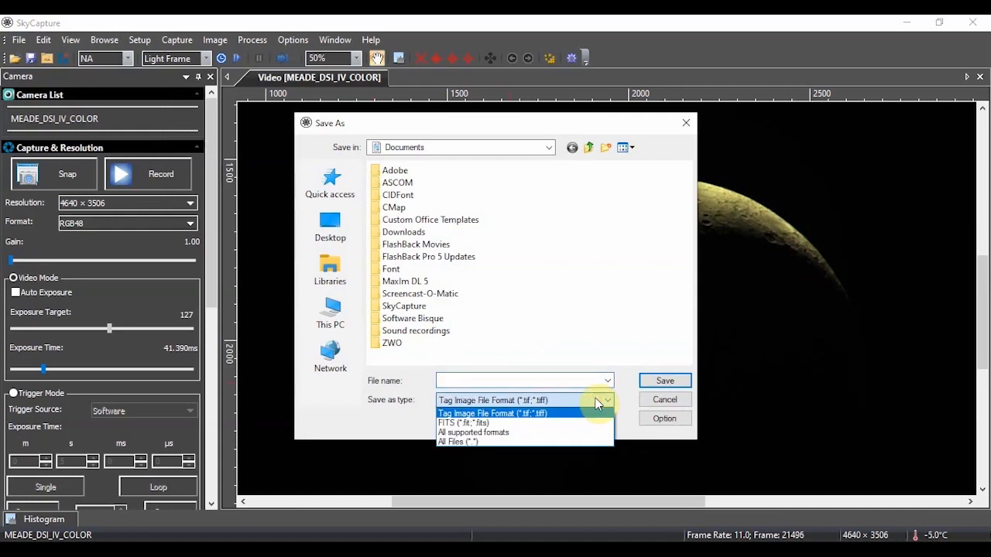
{"action": "left_click", "coordinate": [483, 415]}
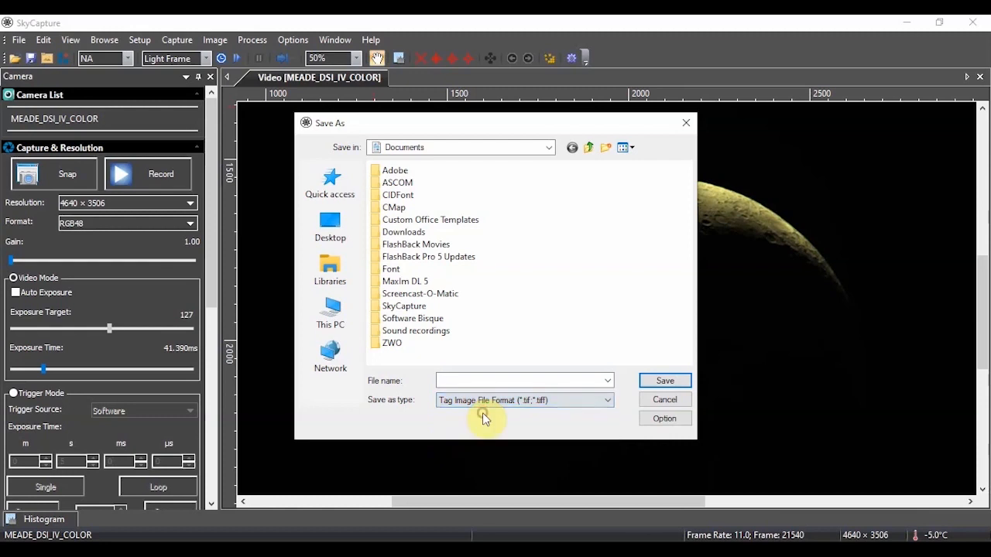
{"action": "left_click", "coordinate": [460, 381]}
{"action": "type", "text": "M"}
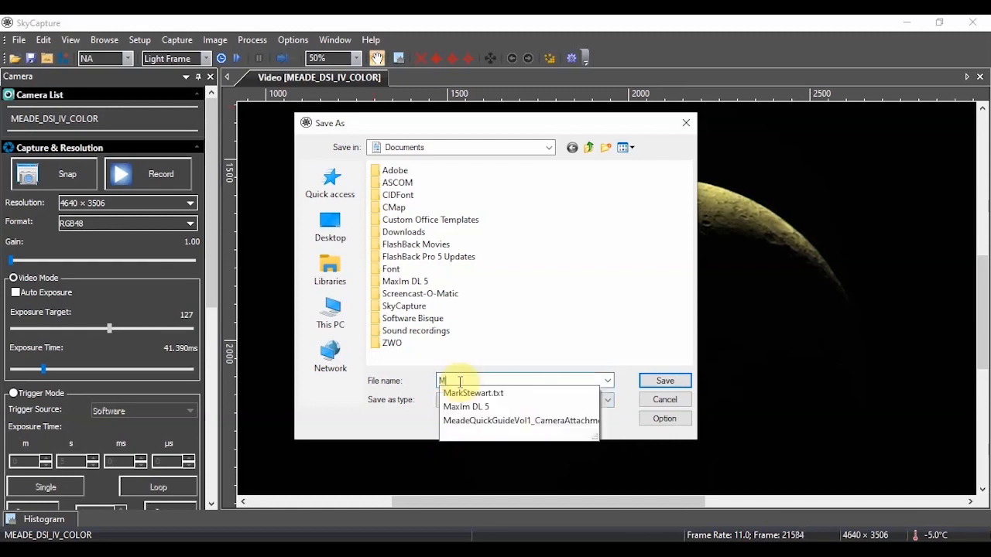
{"action": "type", "text": "oon"}
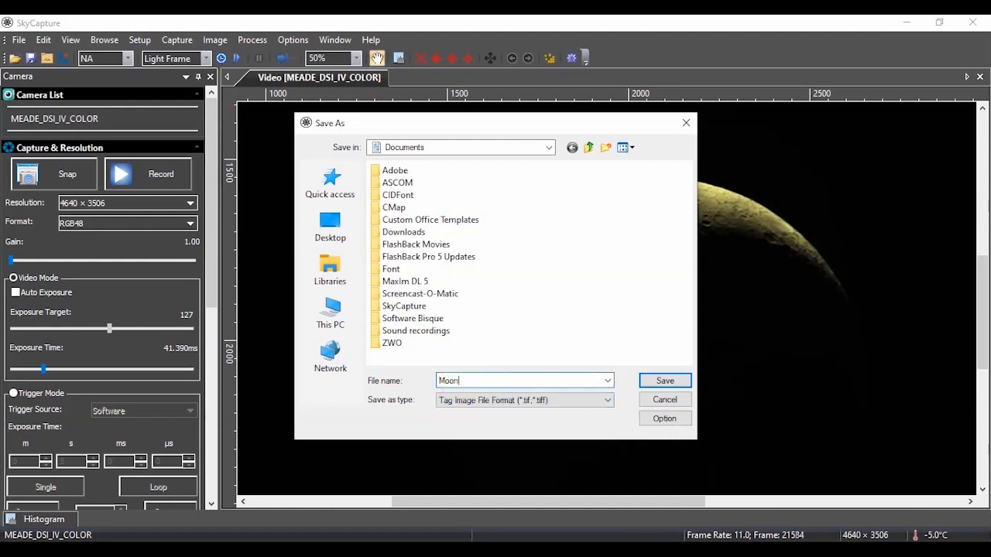
Choose the Saved Pictures folder inside Pictures as the destination and save the Moon image there.
{"action": "left_click", "coordinate": [430, 149]}
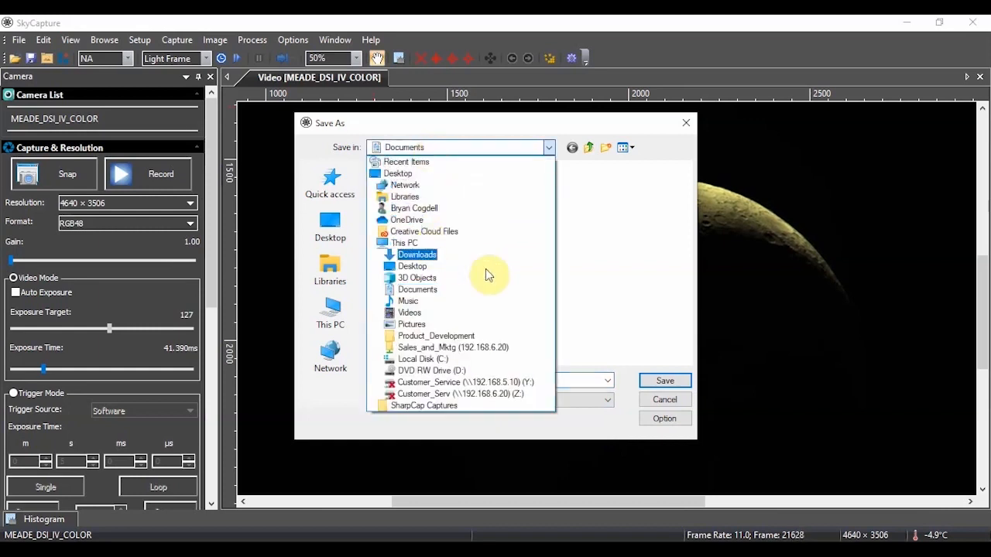
{"action": "left_click", "coordinate": [414, 324]}
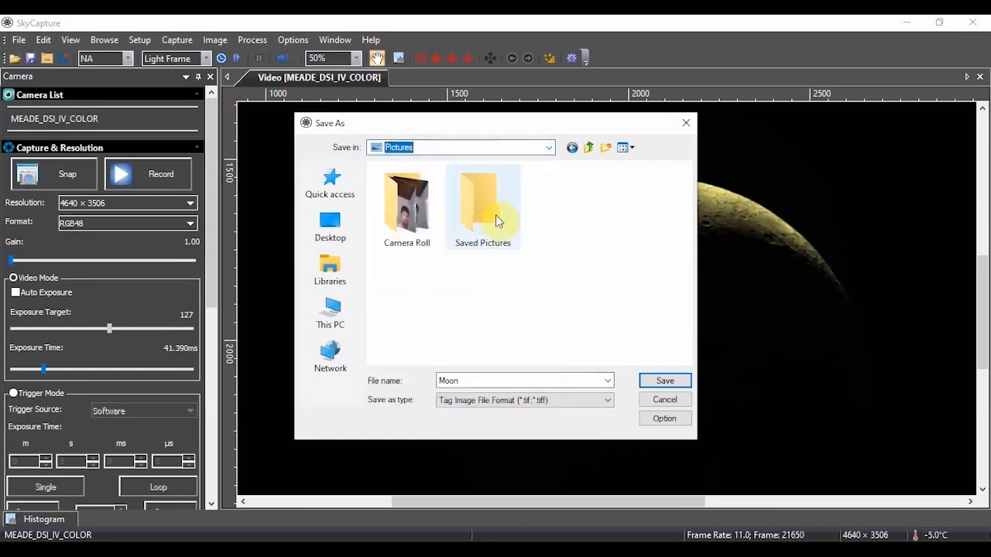
{"action": "double_click", "coordinate": [472, 216]}
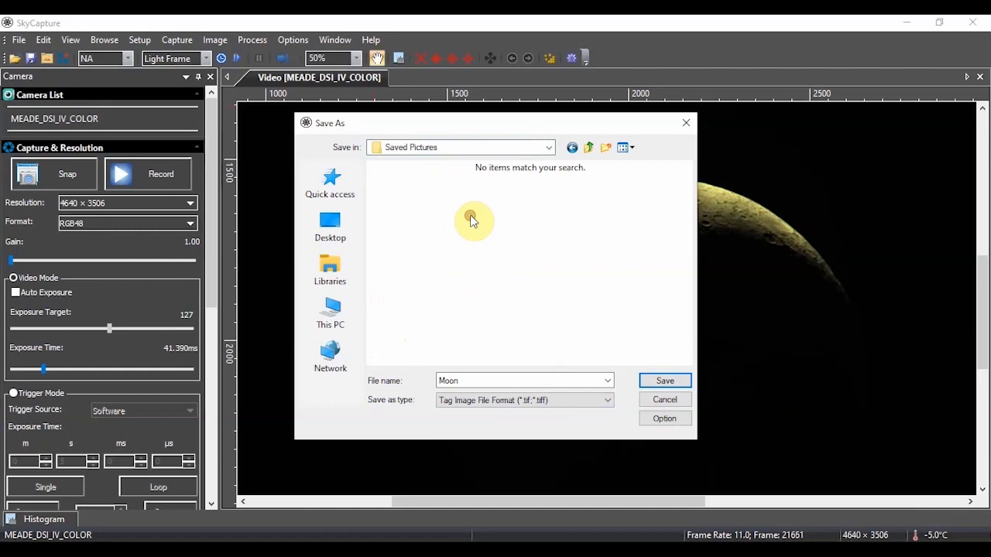
{"action": "double_click", "coordinate": [463, 380]}
{"action": "left_click", "coordinate": [656, 382]}
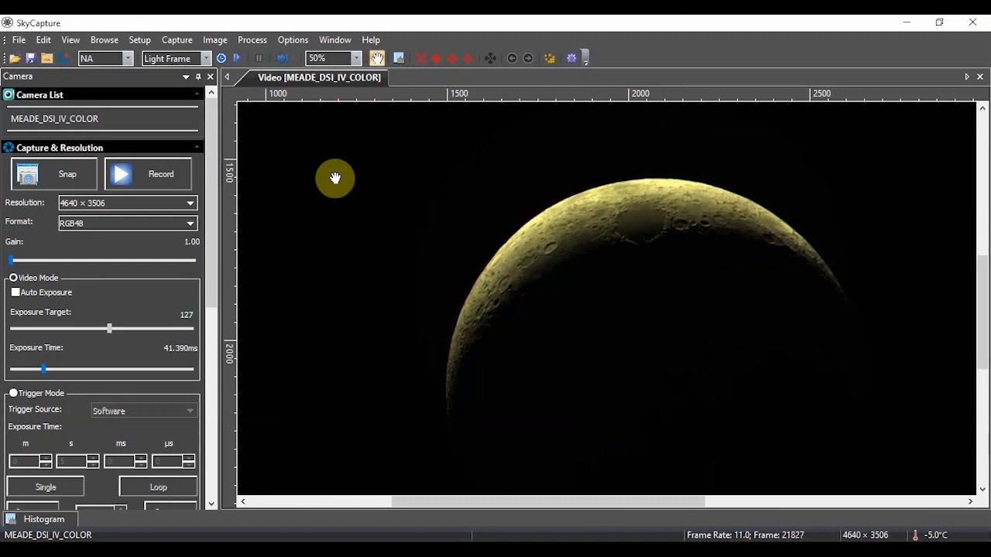
Snap a still image from the live video and bring its crescent moon into view.
{"action": "left_click", "coordinate": [59, 174]}
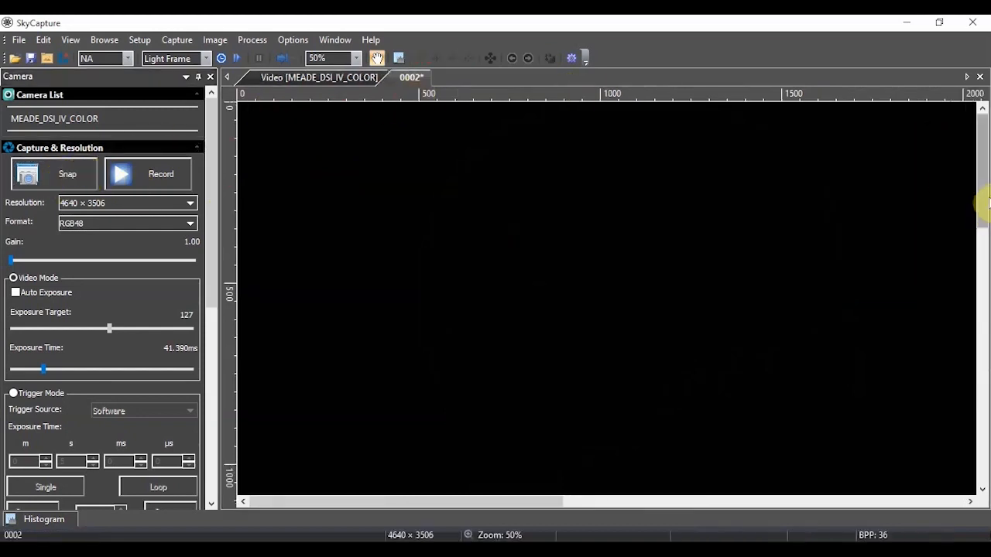
{"action": "left_click_drag", "start_coordinate": [983, 195], "coordinate": [985, 261]}
{"action": "left_click_drag", "start_coordinate": [496, 501], "coordinate": [642, 533]}
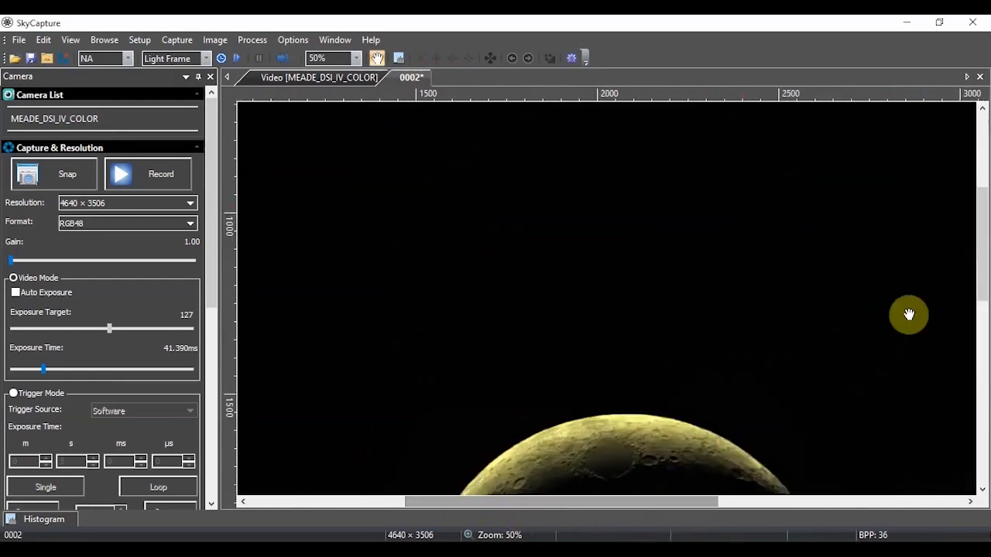
{"action": "left_click_drag", "start_coordinate": [980, 267], "coordinate": [985, 333]}
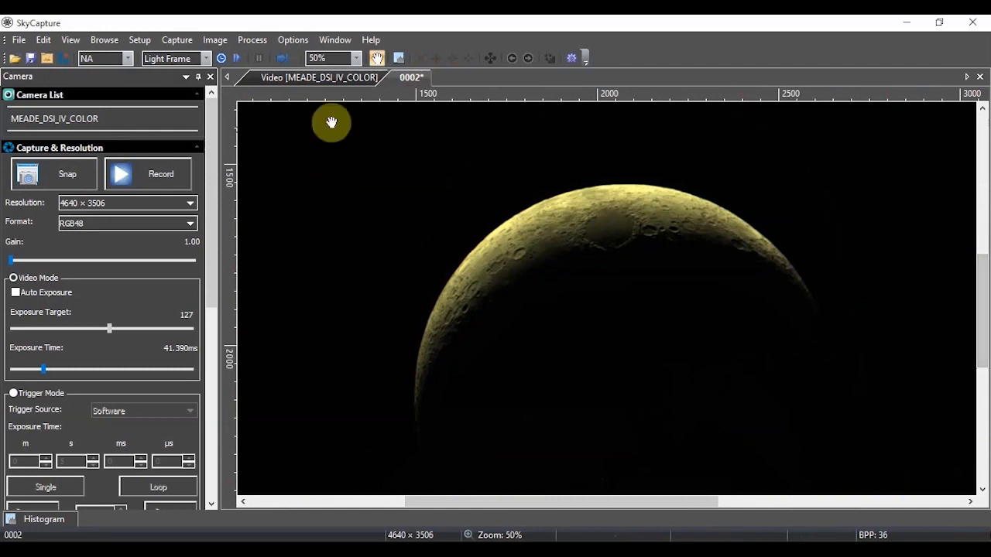
Check the file types offered for saving the snapped image, then cancel without saving.
{"action": "left_click", "coordinate": [17, 41]}
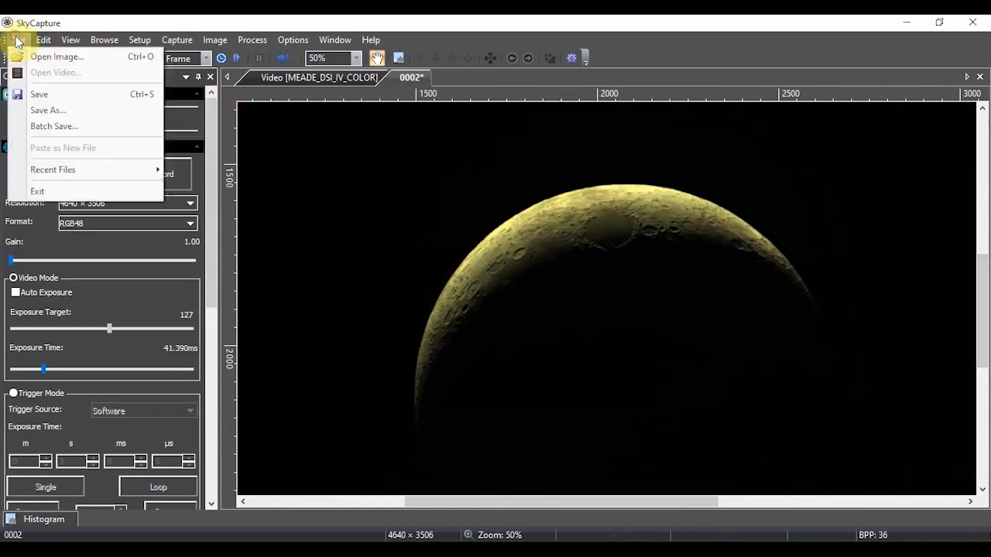
{"action": "left_click", "coordinate": [47, 110]}
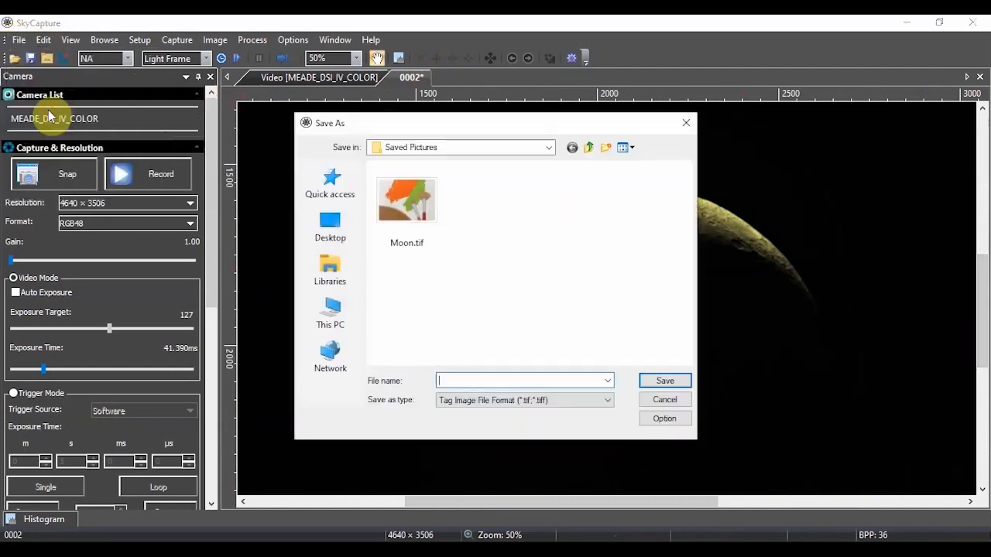
{"action": "left_click", "coordinate": [554, 402]}
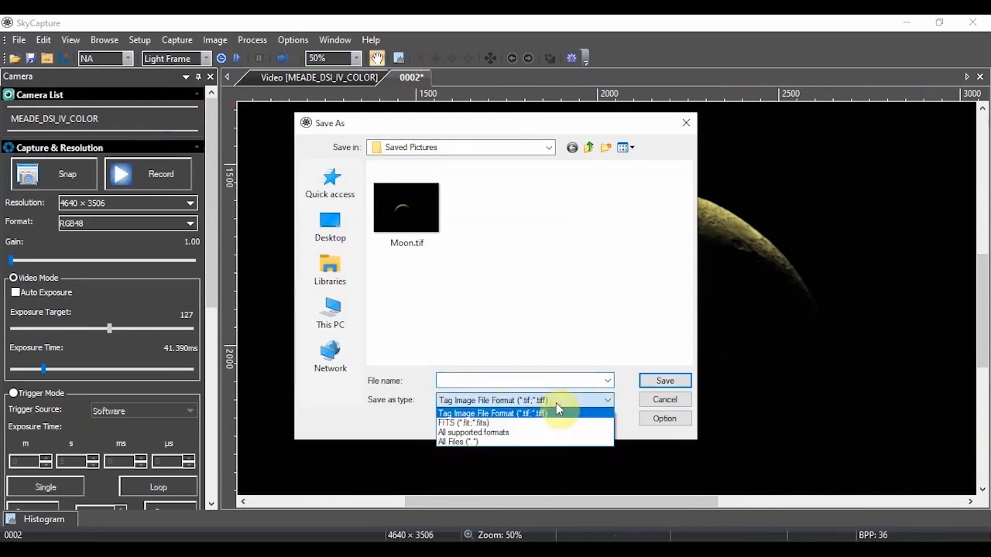
{"action": "left_click", "coordinate": [652, 400]}
{"action": "left_click", "coordinate": [651, 399]}
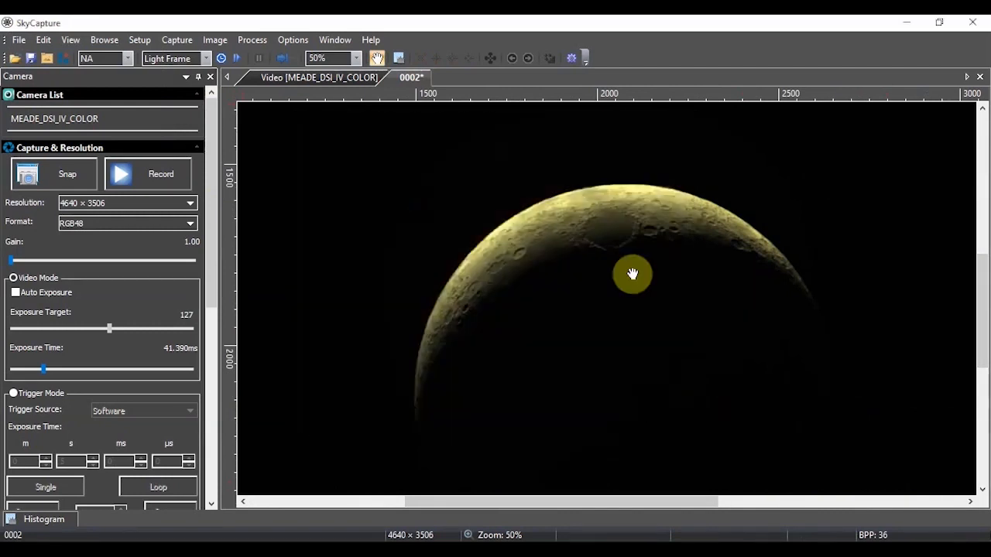
Compare the live camera video with the snapped image 0002, returning to the live video.
{"action": "left_click", "coordinate": [327, 78]}
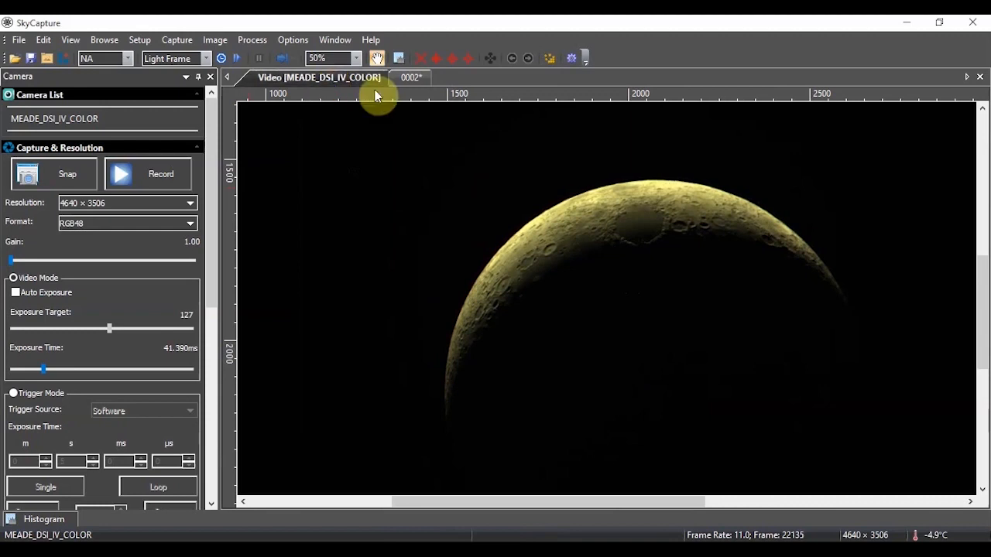
{"action": "left_click", "coordinate": [413, 74]}
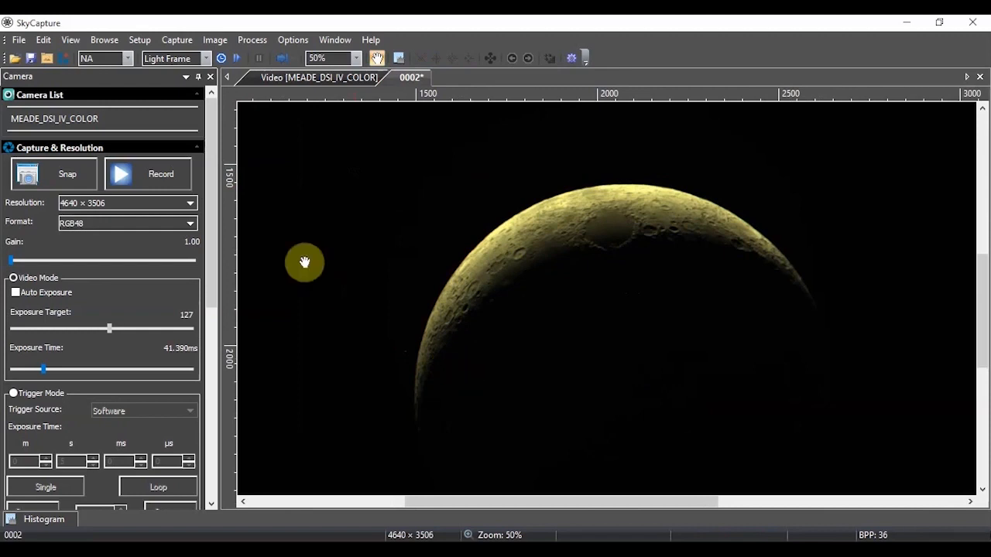
{"action": "left_click", "coordinate": [293, 82]}
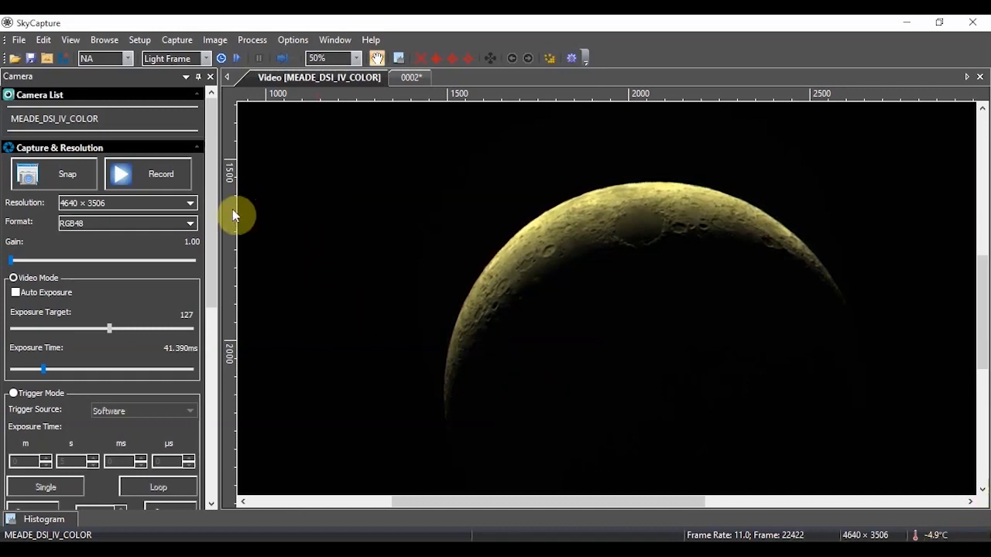
Record a video of the crescent moon for about 20 seconds, then stop the recording.
{"action": "left_click", "coordinate": [132, 174]}
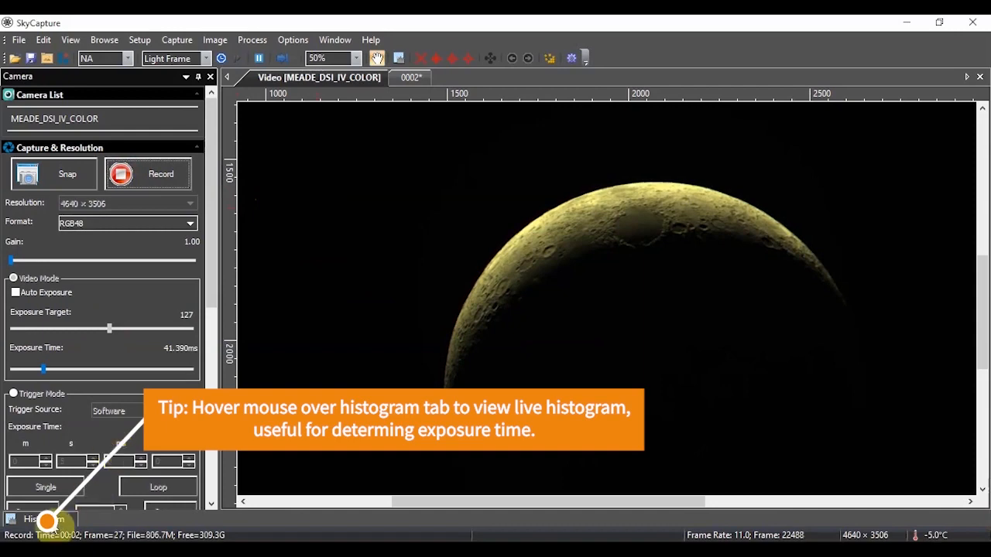
{"action": "mouse_move", "coordinate": [56, 526]}
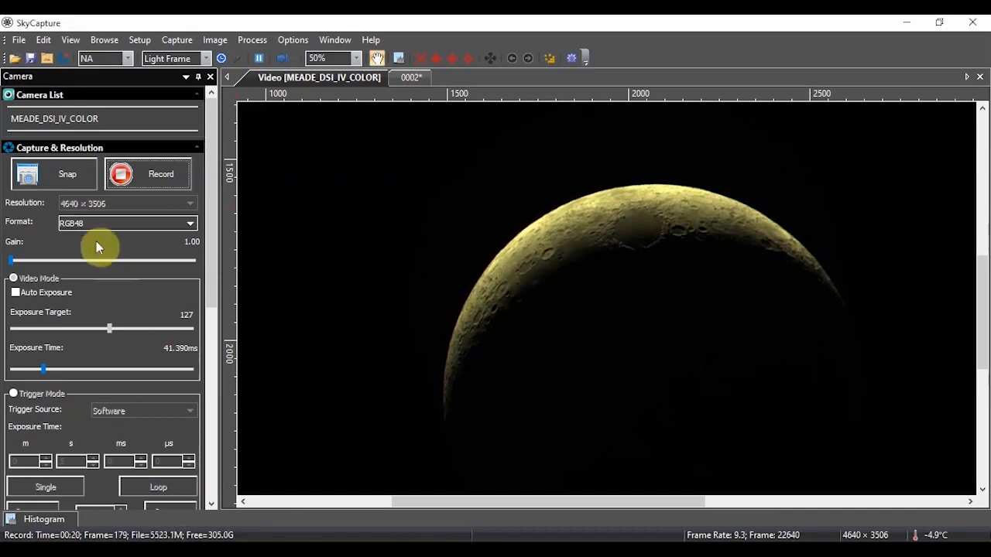
{"action": "left_click", "coordinate": [141, 173]}
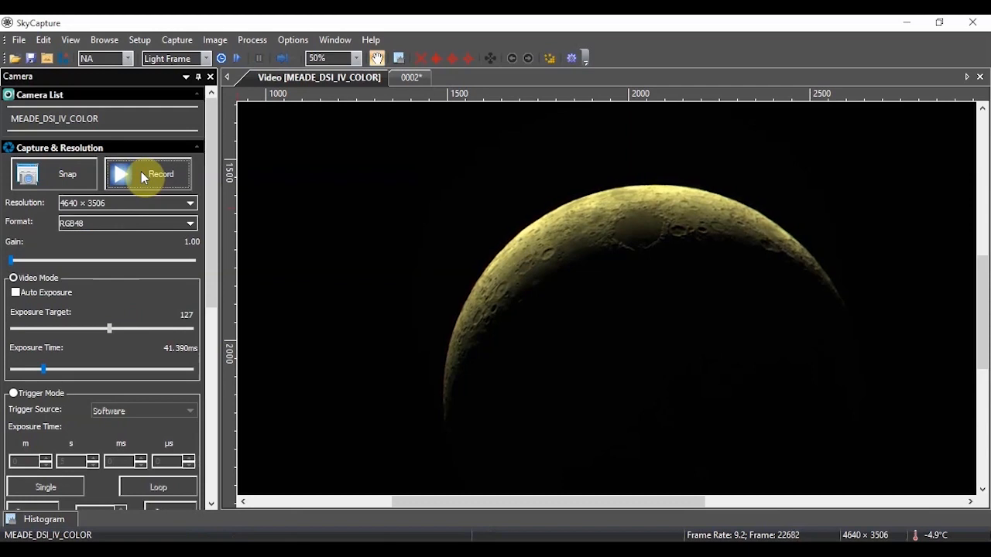
Set the live view zoom to 10% and expand the ROI settings to show the region frame.
{"action": "left_click", "coordinate": [356, 61]}
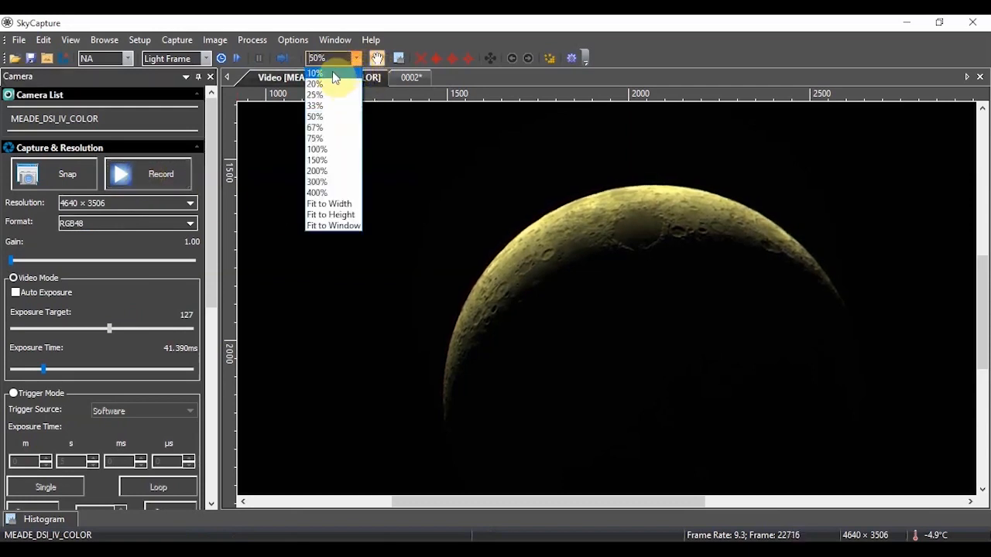
{"action": "left_click", "coordinate": [332, 75]}
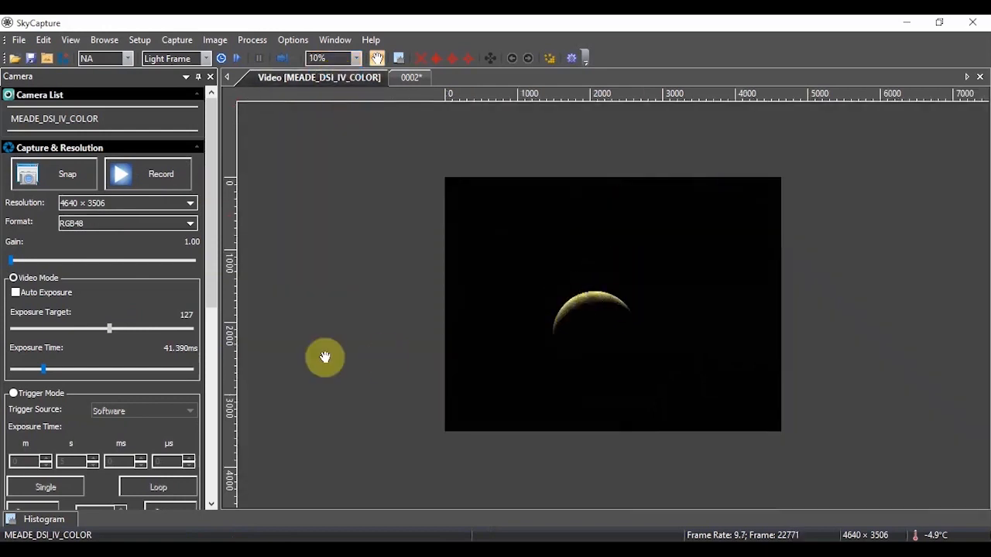
{"action": "left_click_drag", "start_coordinate": [208, 236], "coordinate": [214, 409]}
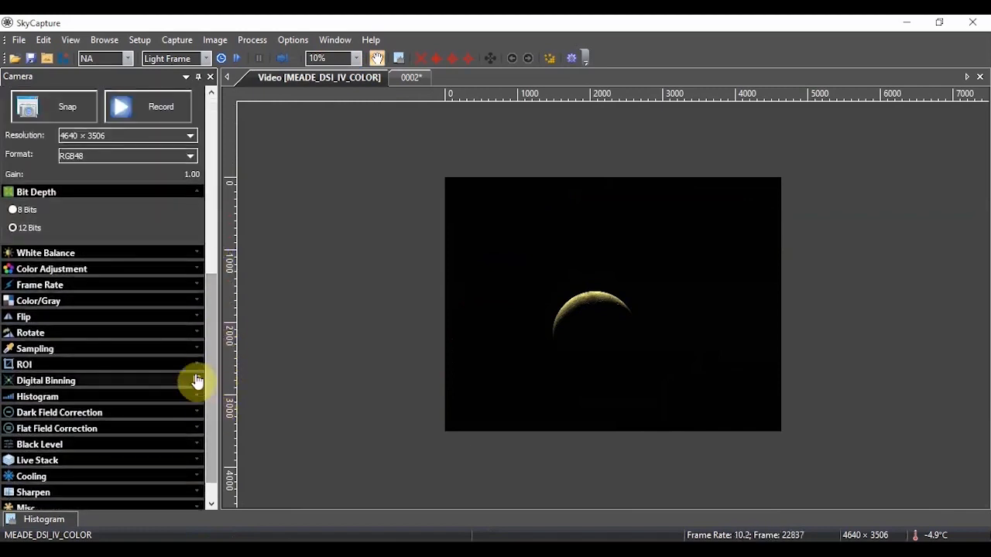
{"action": "left_click", "coordinate": [196, 367]}
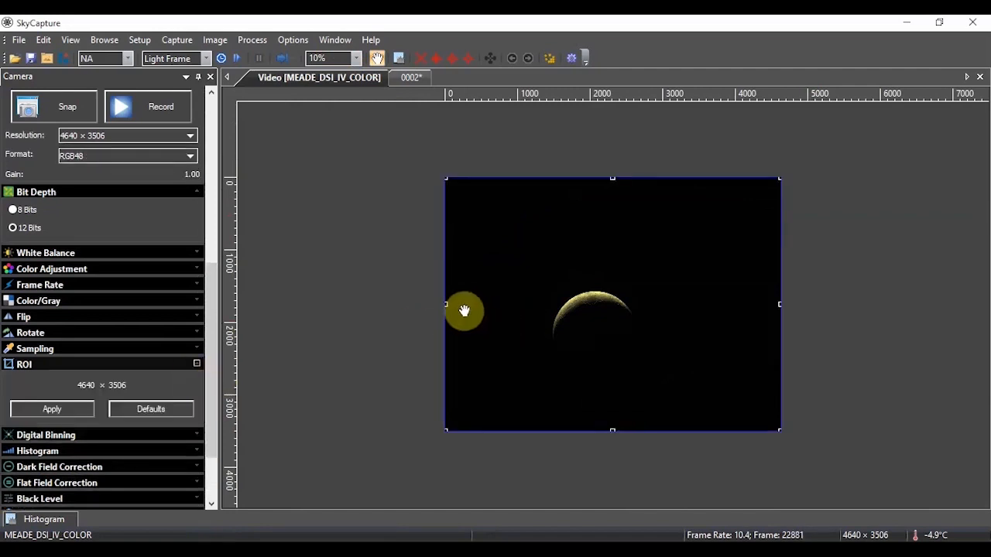
Shrink the ROI on all sides to about 1680 × 1236 so it closely surrounds the crescent moon.
{"action": "left_click_drag", "start_coordinate": [447, 305], "coordinate": [535, 304]}
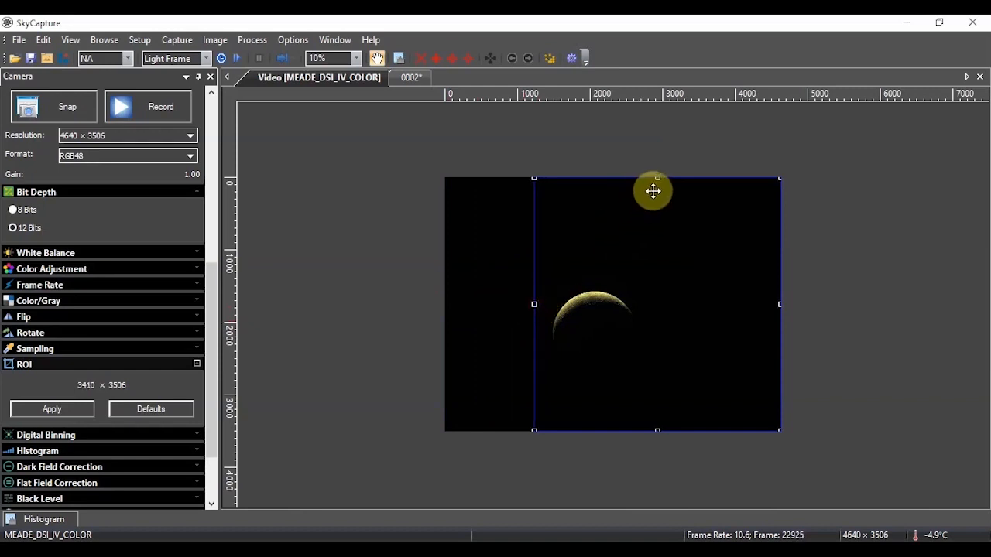
{"action": "left_click_drag", "start_coordinate": [655, 177], "coordinate": [655, 270]}
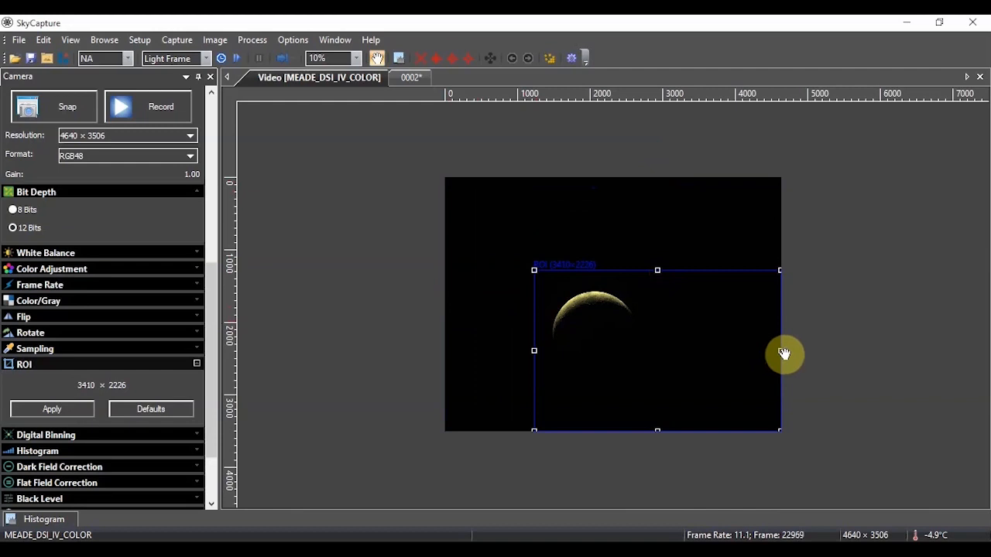
{"action": "left_click_drag", "start_coordinate": [778, 353], "coordinate": [643, 343]}
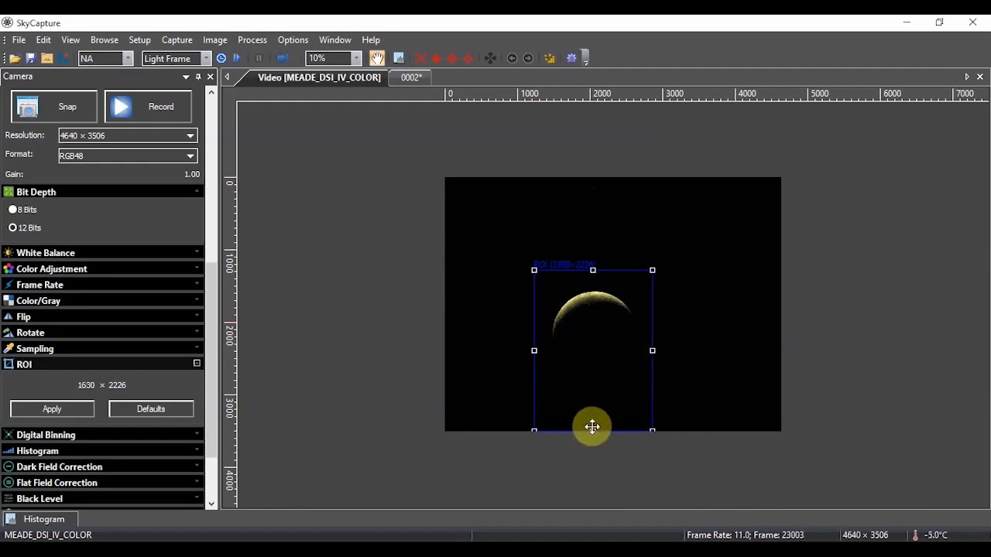
{"action": "left_click_drag", "start_coordinate": [593, 429], "coordinate": [584, 356]}
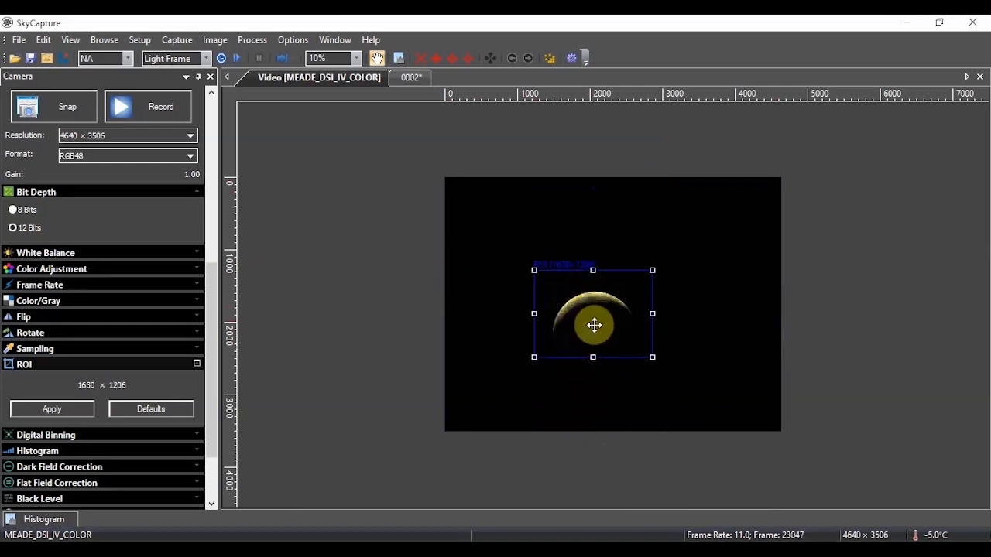
{"action": "left_click_drag", "start_coordinate": [540, 315], "coordinate": [531, 315]}
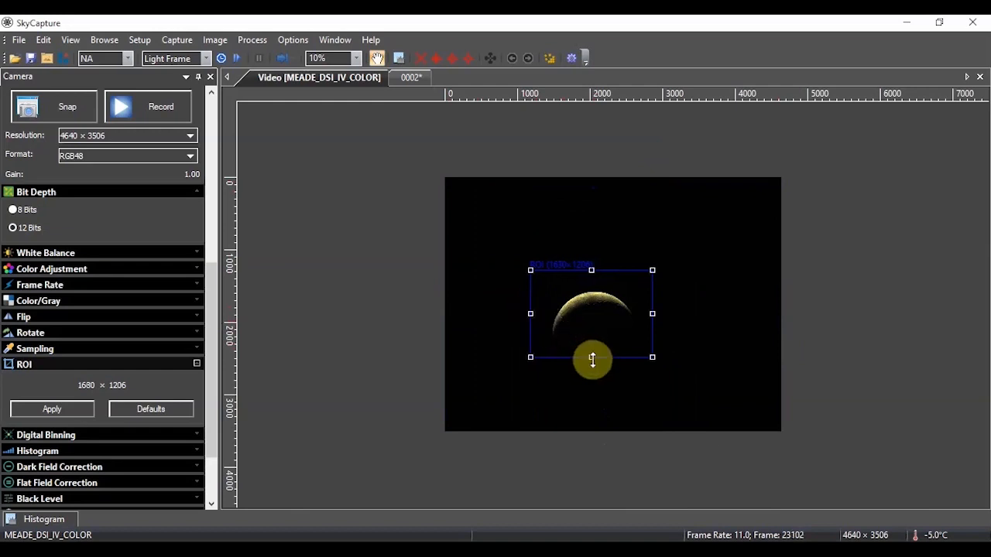
{"action": "left_click_drag", "start_coordinate": [592, 359], "coordinate": [592, 361]}
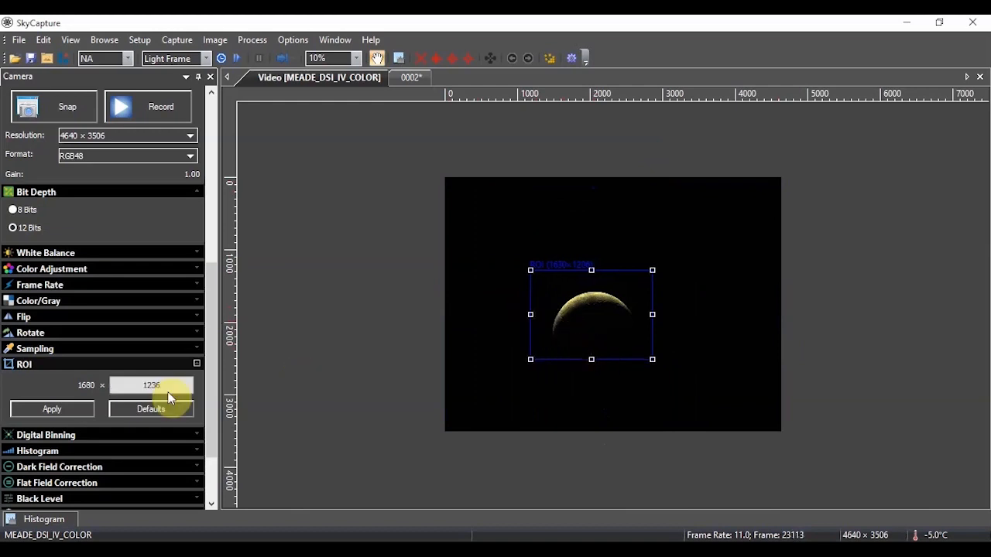
Apply the 1680 × 1236 ROI around the moon, view it at 100% and set the live view zoom to 50%.
{"action": "left_click", "coordinate": [68, 407]}
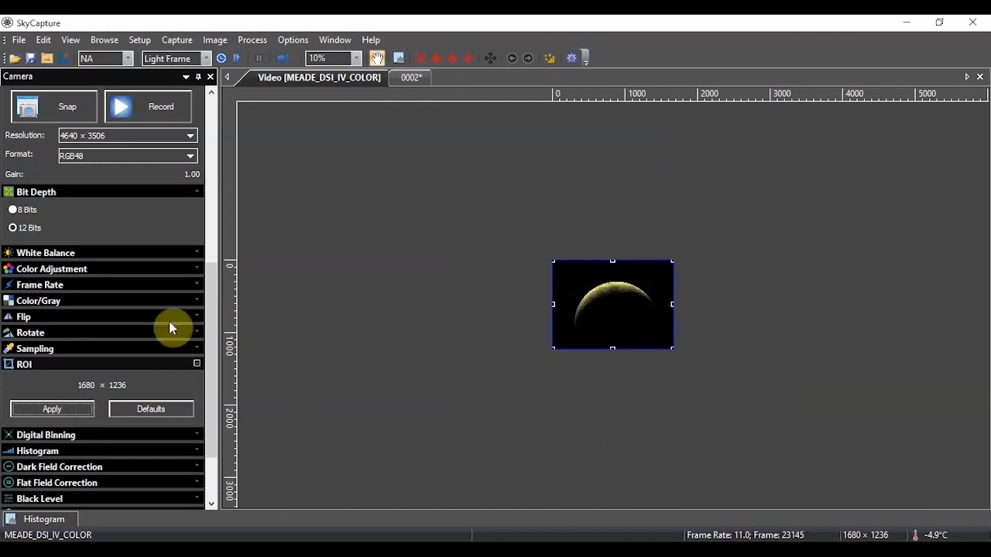
{"action": "left_click", "coordinate": [356, 58]}
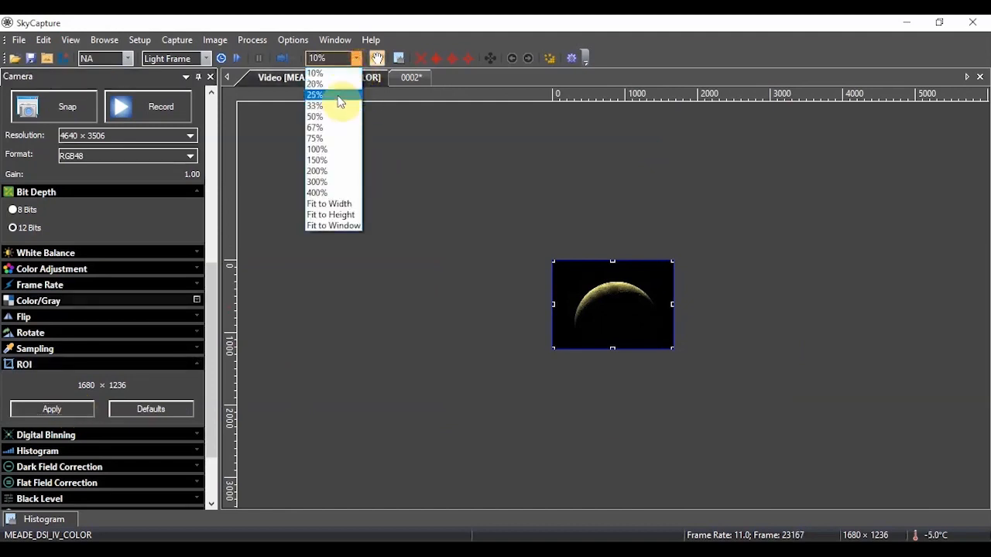
{"action": "left_click", "coordinate": [326, 149]}
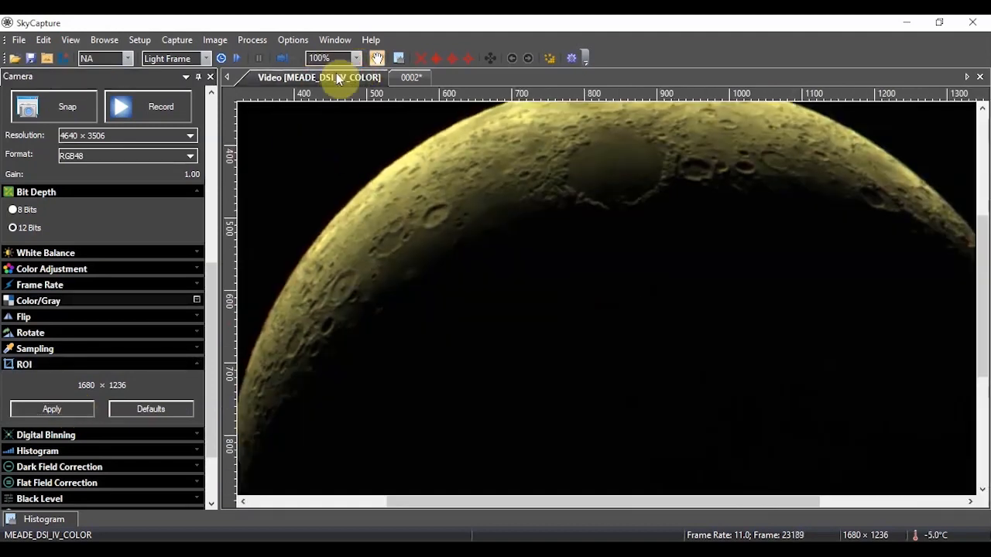
{"action": "left_click", "coordinate": [356, 57]}
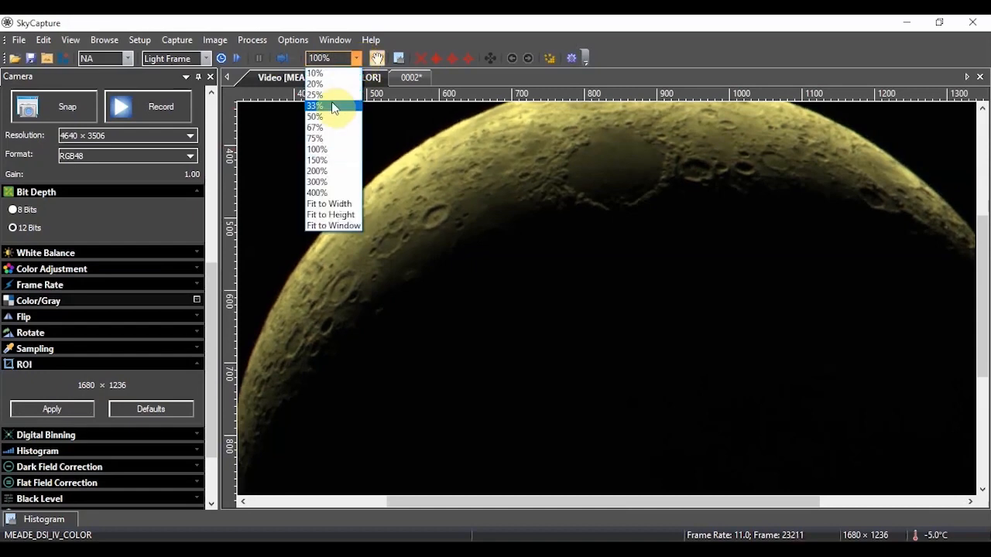
{"action": "left_click", "coordinate": [315, 116]}
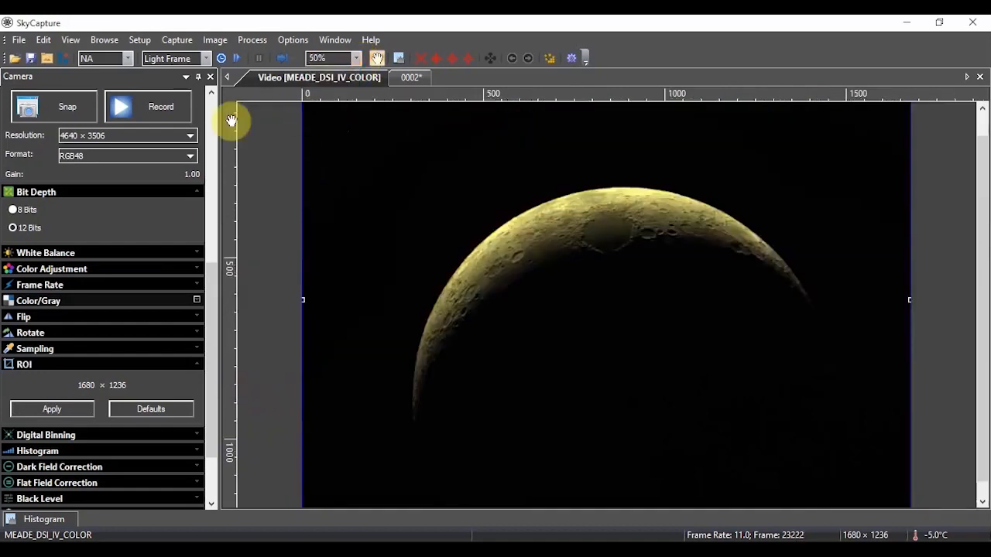
Record a video of the ROI-limited crescent moon for about 45 seconds, then stop the recording.
{"action": "left_click", "coordinate": [152, 109]}
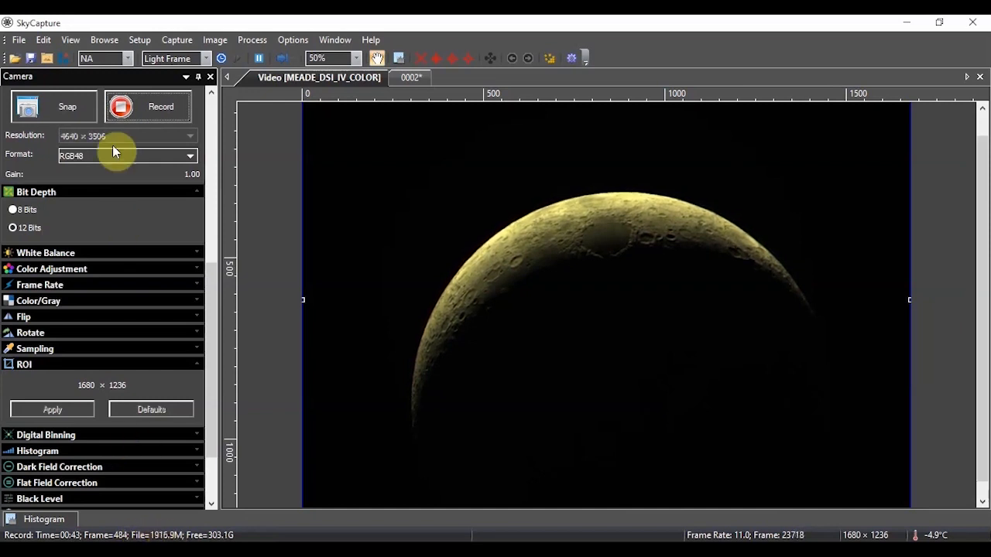
{"action": "left_click", "coordinate": [143, 110]}
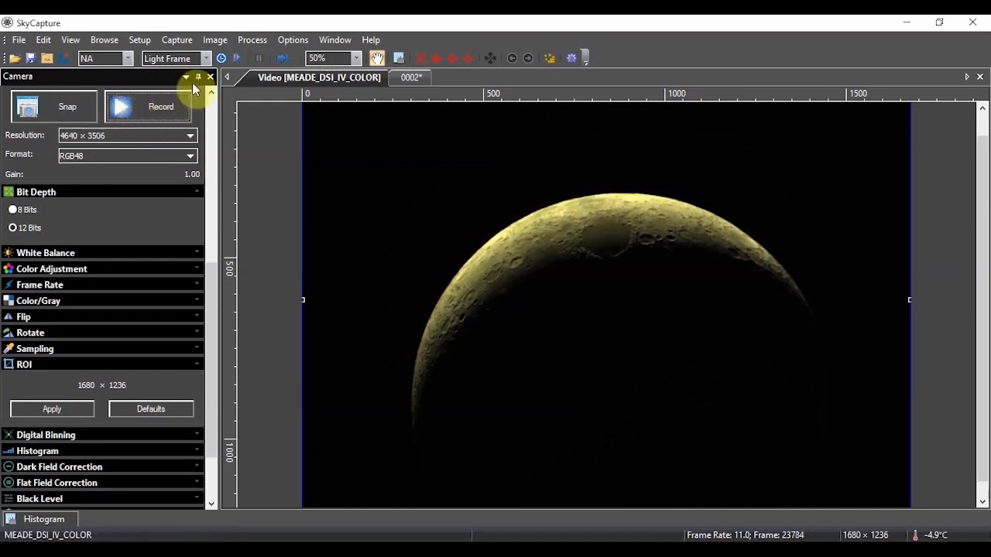
Review the Record preferences, including the save directory and the available video file types, and close them without changes.
{"action": "left_click", "coordinate": [297, 39]}
{"action": "left_click", "coordinate": [303, 57]}
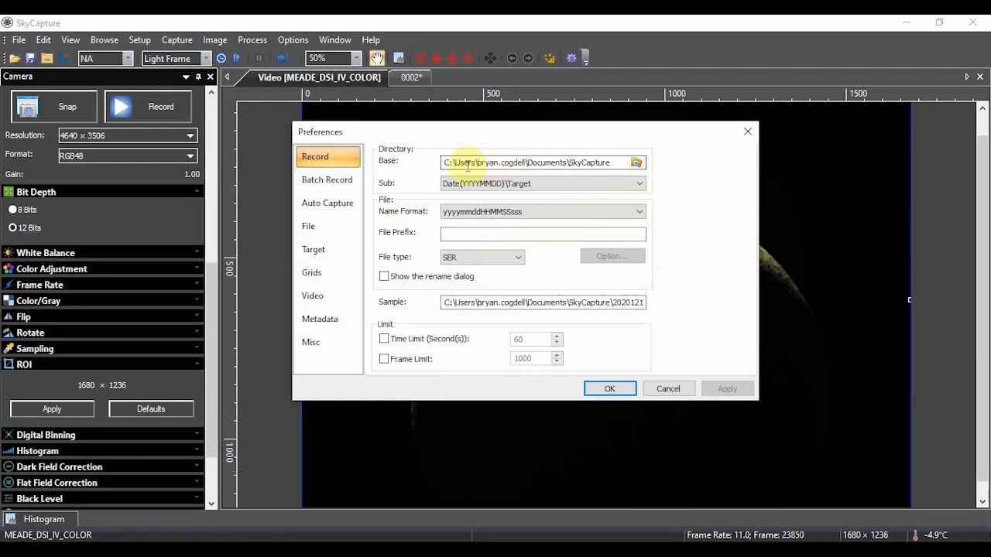
{"action": "left_click", "coordinate": [520, 263]}
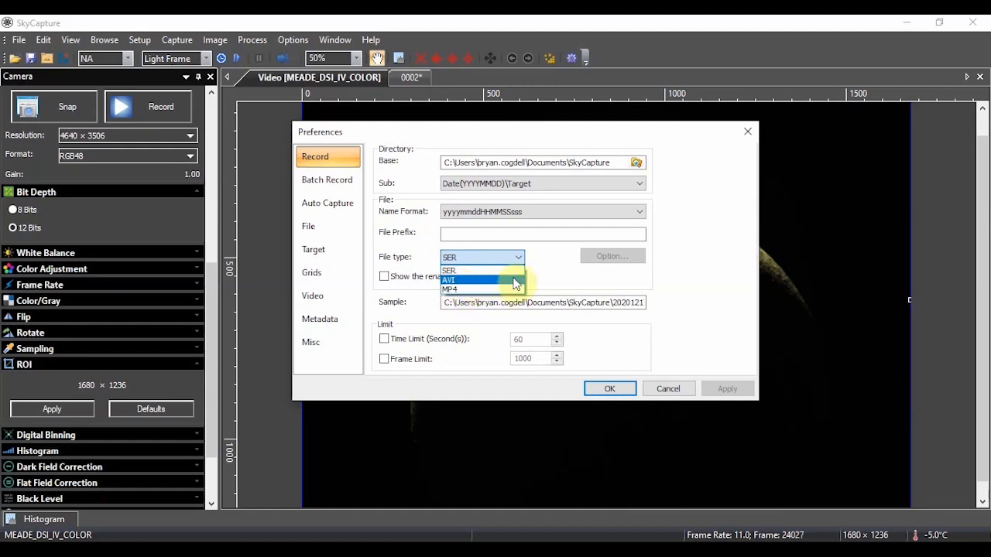
{"action": "left_click", "coordinate": [563, 280]}
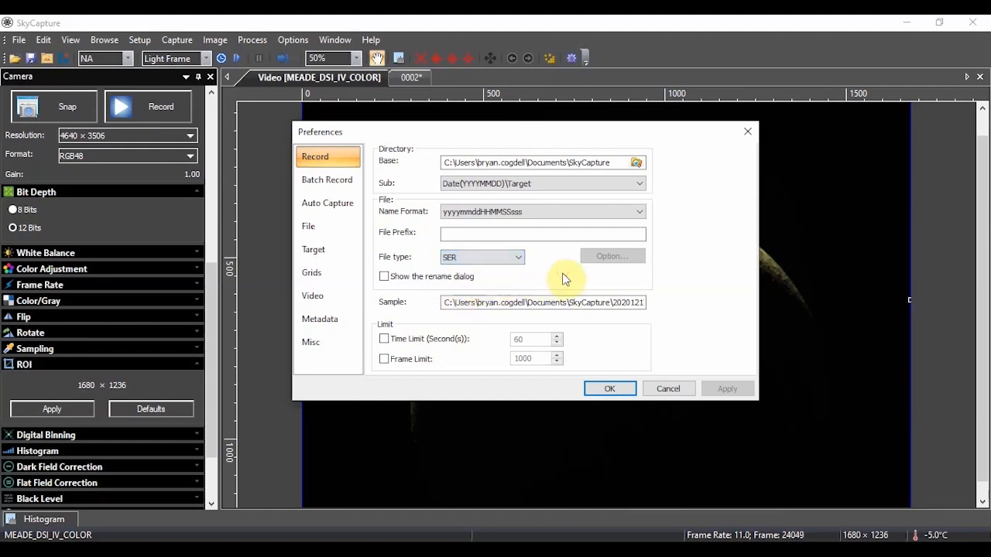
{"action": "left_click", "coordinate": [670, 389]}
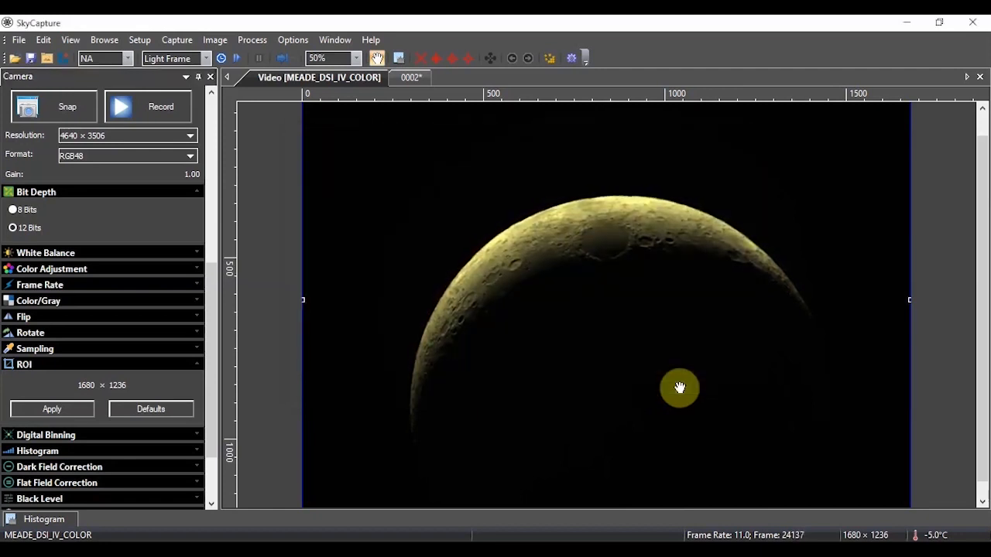
Snap a still image of the crescent moon limited to the applied ROI.
{"action": "left_click", "coordinate": [41, 108]}
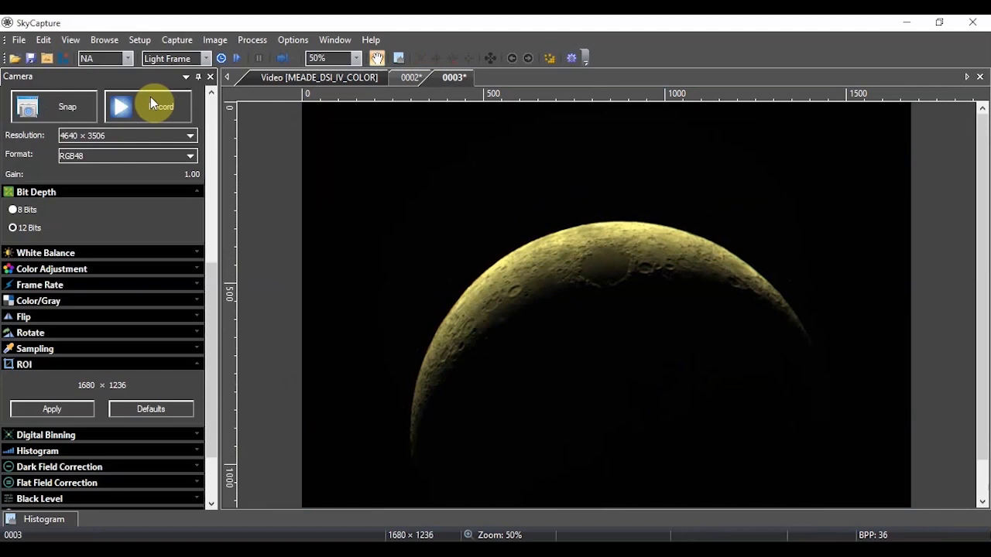
{"action": "left_click", "coordinate": [19, 39]}
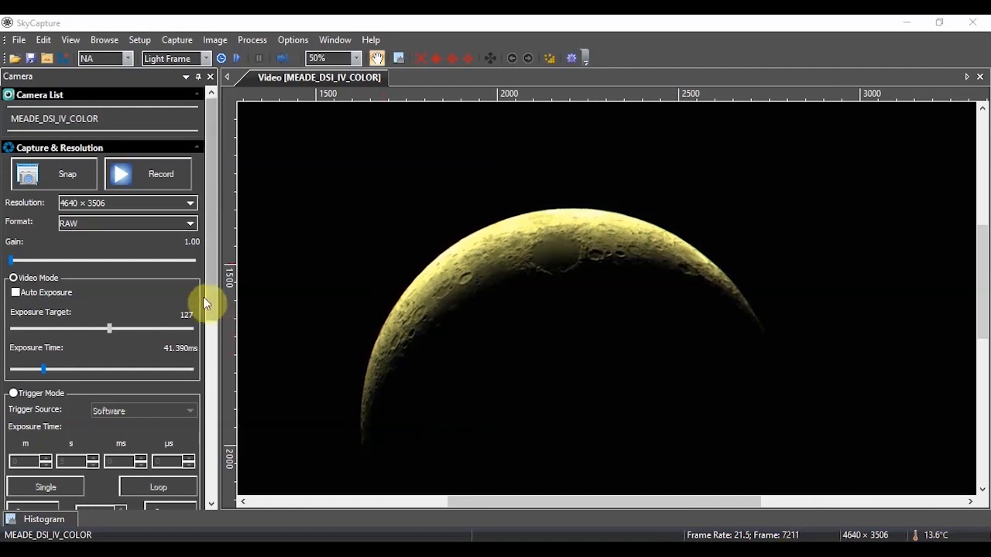
Switch on the camera's TEC cooling and apply a target temperature of -5 °C.
{"action": "left_click_drag", "start_coordinate": [208, 278], "coordinate": [208, 437]}
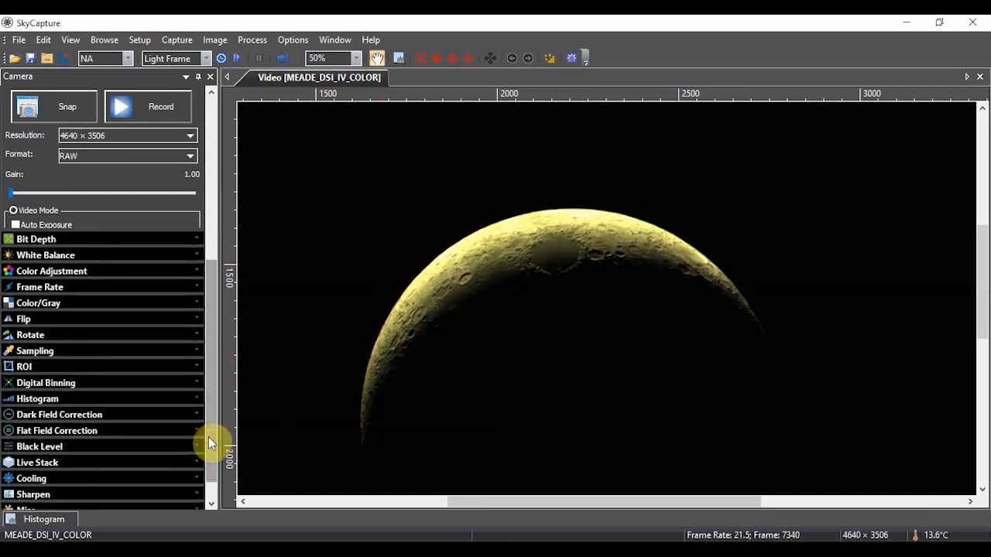
{"action": "left_click_drag", "start_coordinate": [207, 424], "coordinate": [210, 446]}
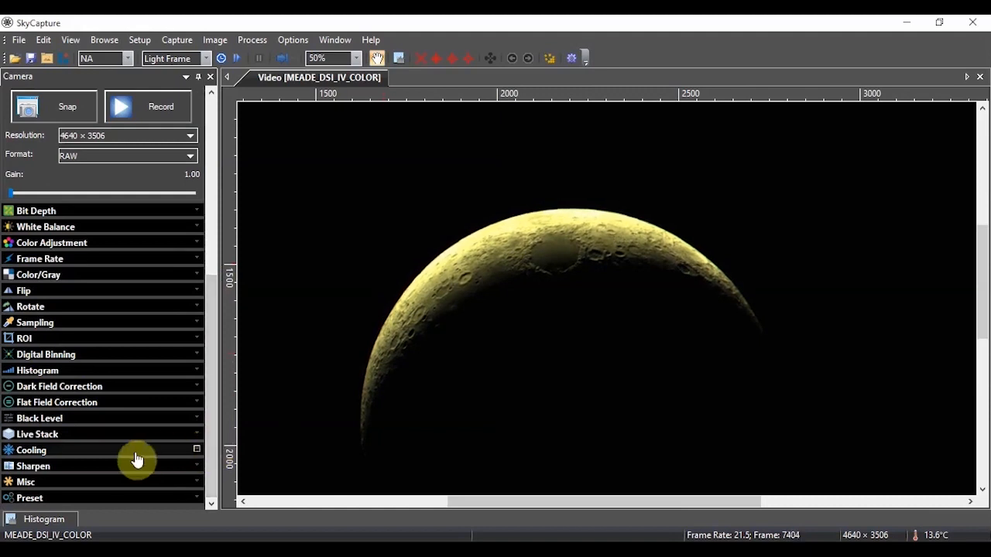
{"action": "left_click", "coordinate": [197, 451]}
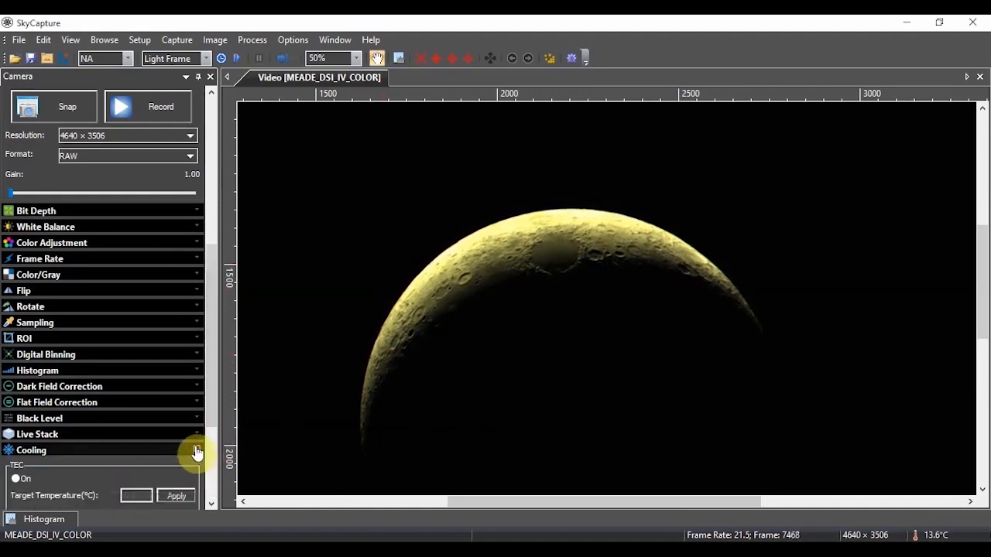
{"action": "left_click_drag", "start_coordinate": [211, 411], "coordinate": [217, 452]}
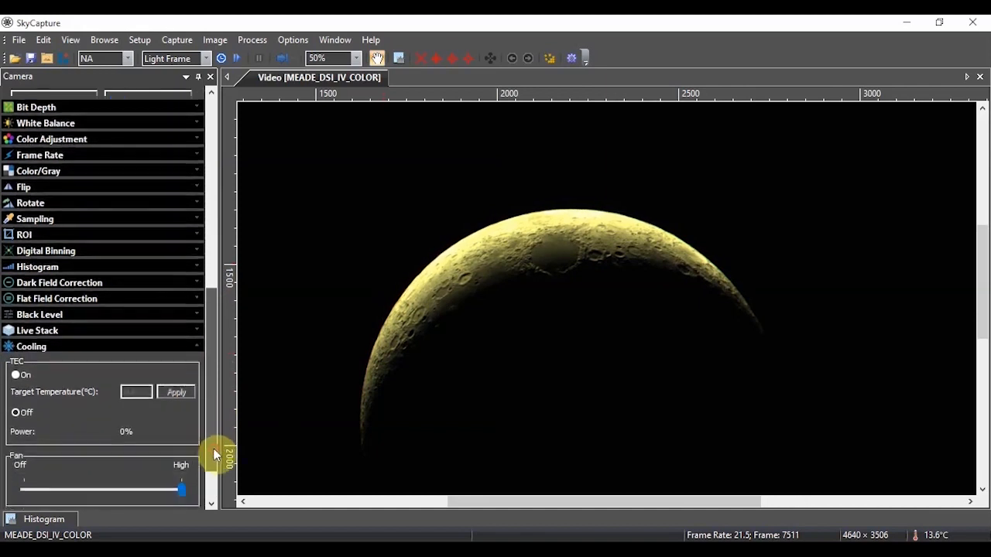
{"action": "left_click", "coordinate": [16, 376]}
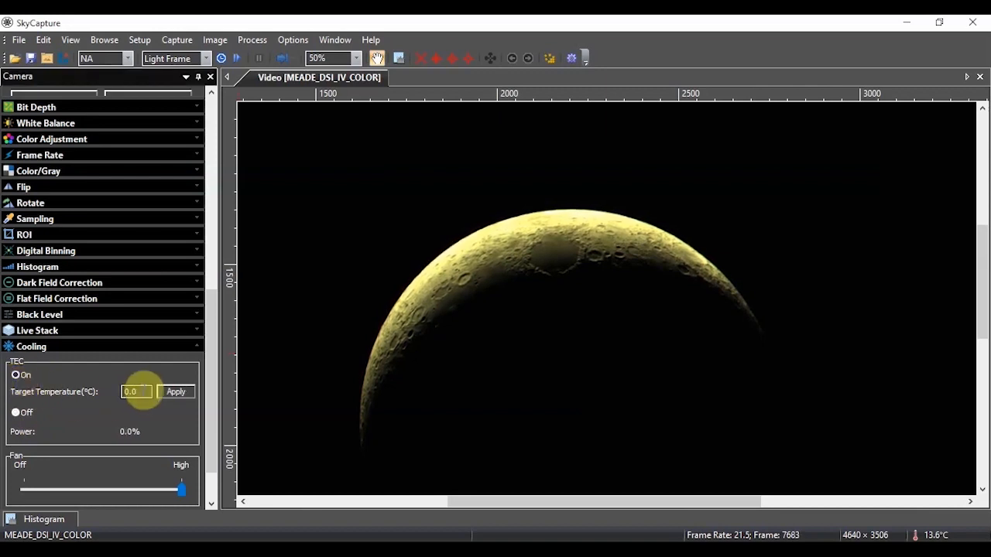
{"action": "double_click", "coordinate": [138, 391]}
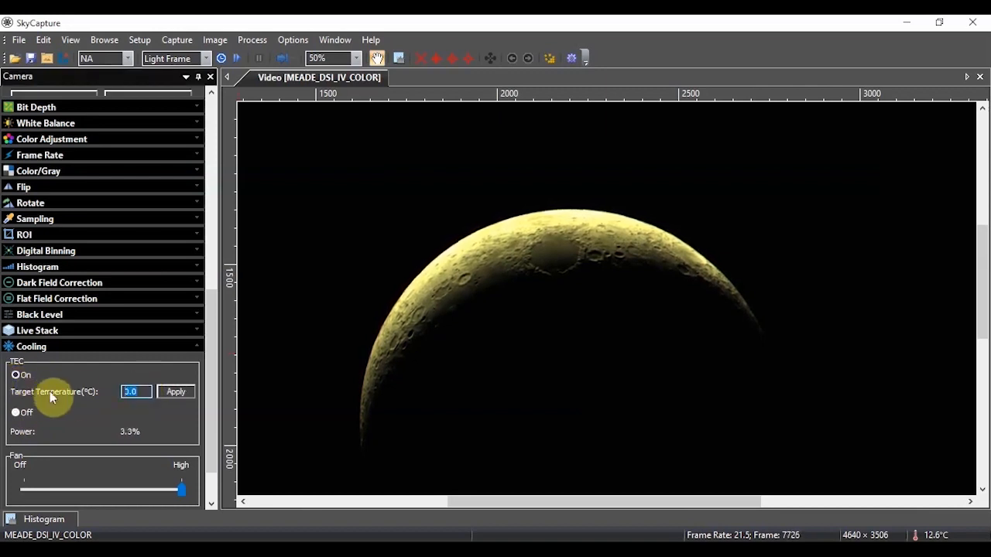
{"action": "type", "text": "-5"}
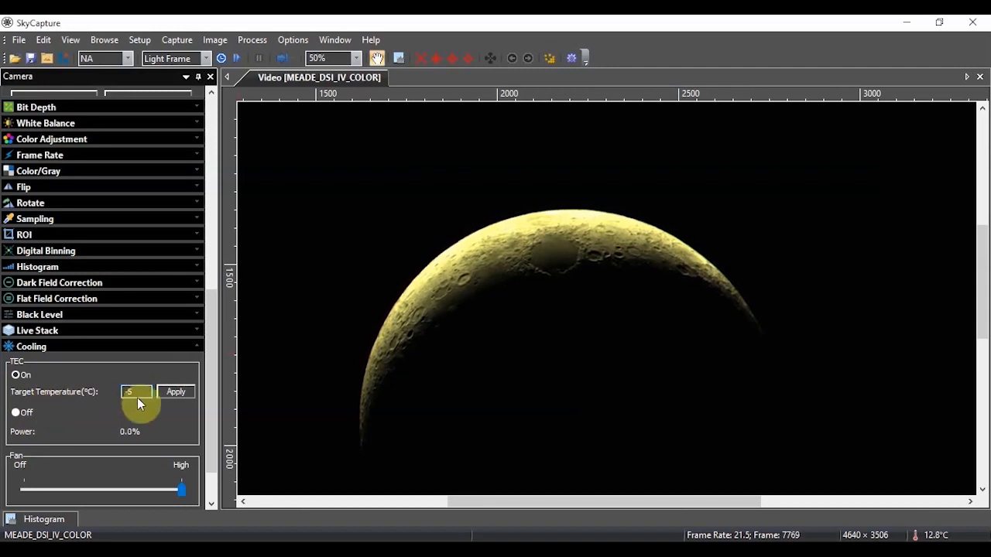
{"action": "left_click", "coordinate": [179, 393]}
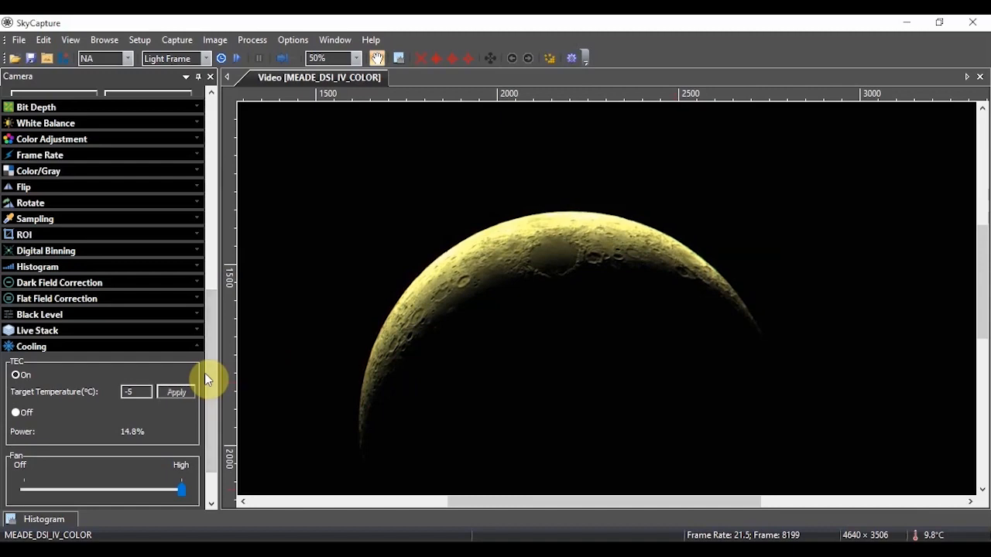
Raise the Video Mode exposure time in two stages to about 2059 ms to bring out the nebula.
{"action": "scroll", "coordinate": [198, 356], "scroll_direction": "up", "scroll_amount": 5}
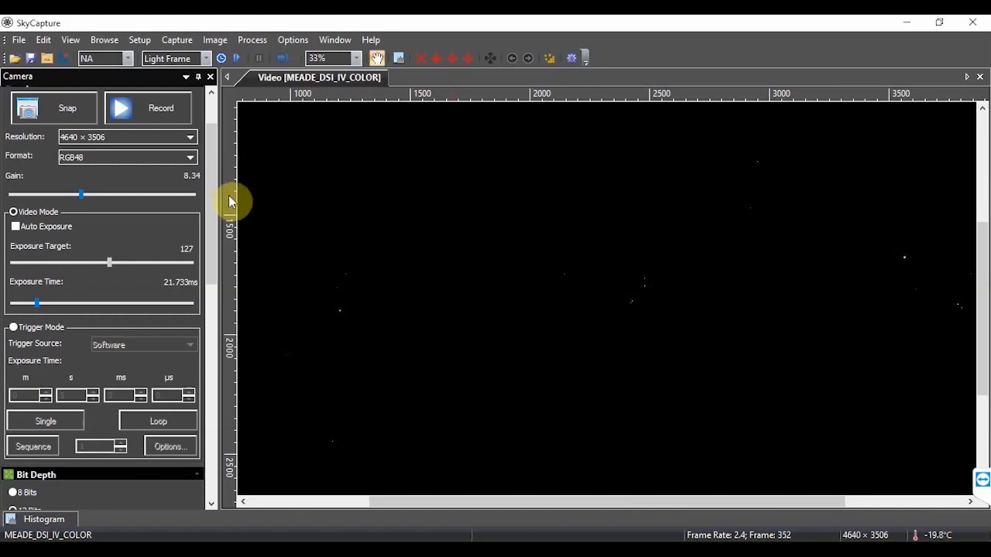
{"action": "left_click_drag", "start_coordinate": [212, 202], "coordinate": [209, 172]}
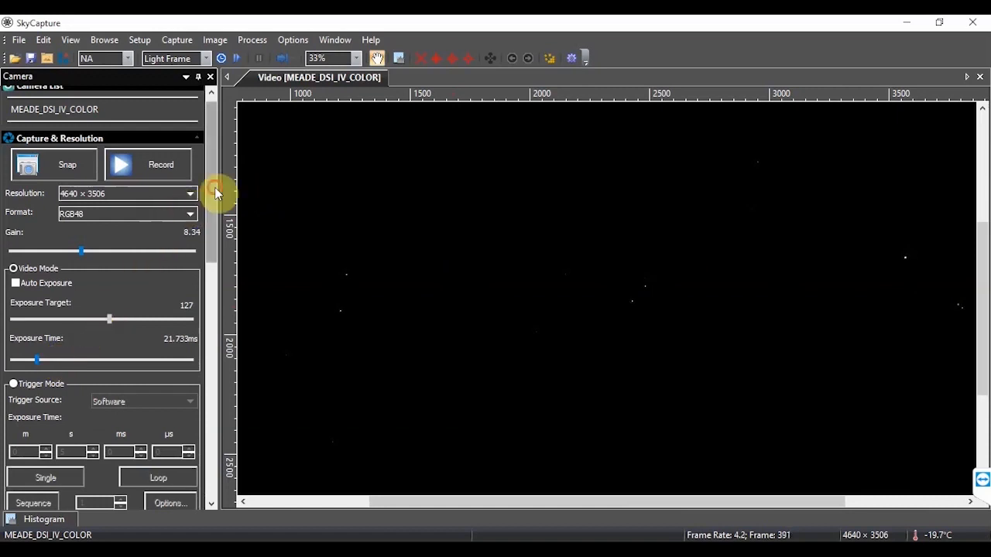
{"action": "left_click_drag", "start_coordinate": [215, 192], "coordinate": [214, 221]}
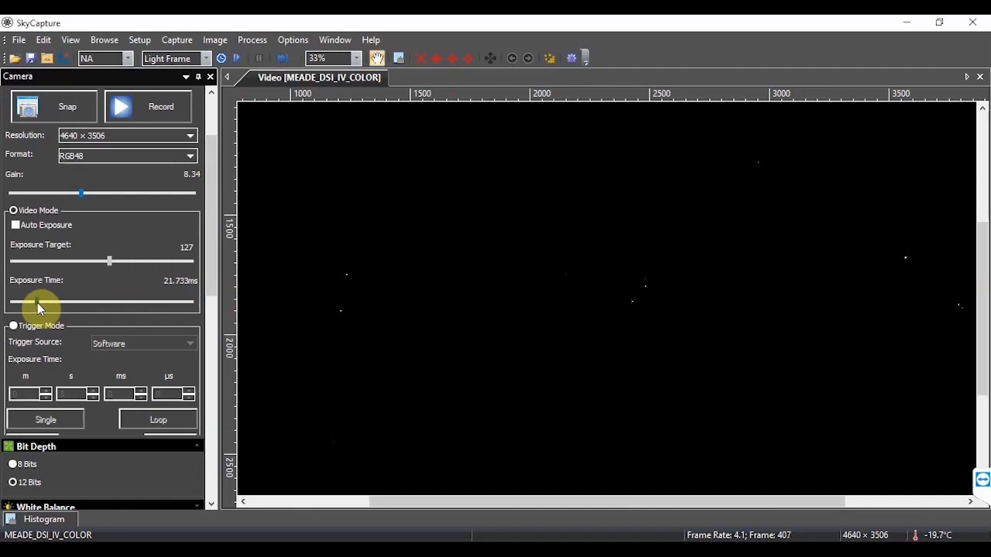
{"action": "left_click_drag", "start_coordinate": [37, 303], "coordinate": [116, 305]}
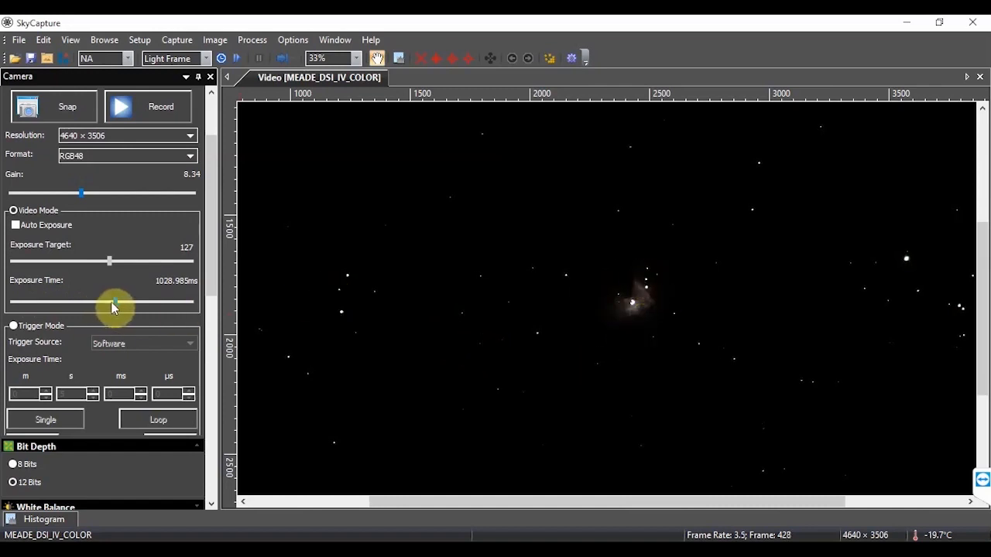
{"action": "left_click_drag", "start_coordinate": [113, 308], "coordinate": [143, 308]}
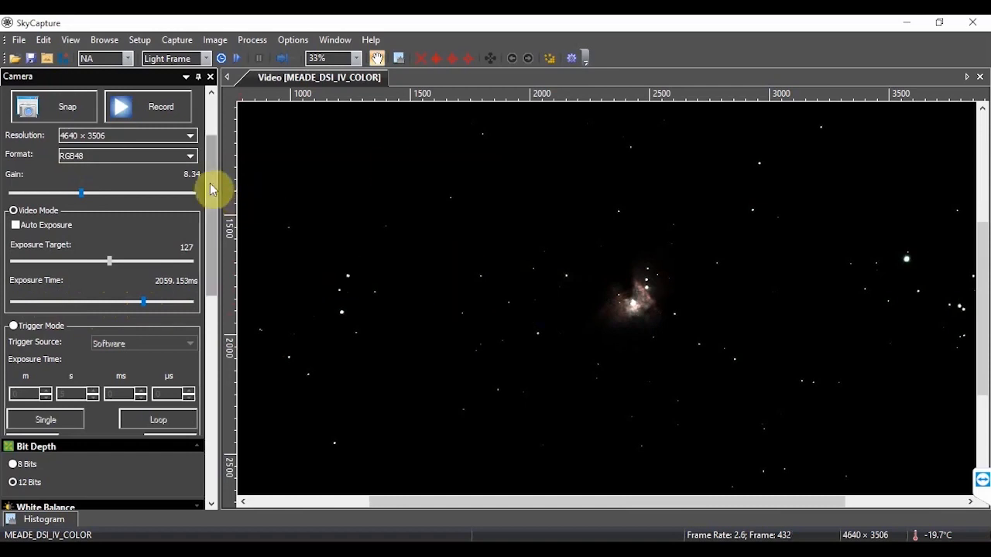
Adjust the histogram range of the nebula's live view to a left limit of 1 and a right limit of 20.
{"action": "left_click_drag", "start_coordinate": [210, 188], "coordinate": [215, 350]}
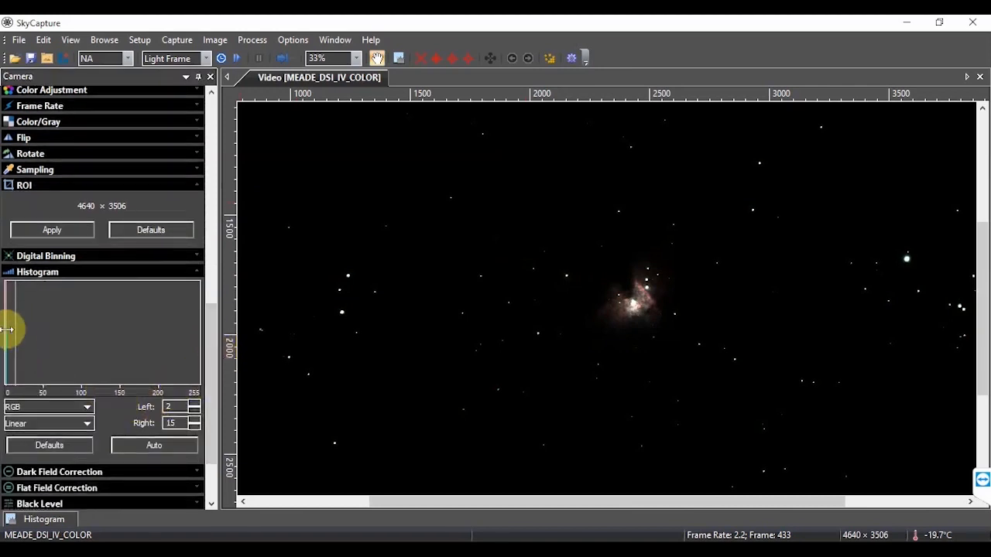
{"action": "left_click_drag", "start_coordinate": [6, 329], "coordinate": [2, 331]}
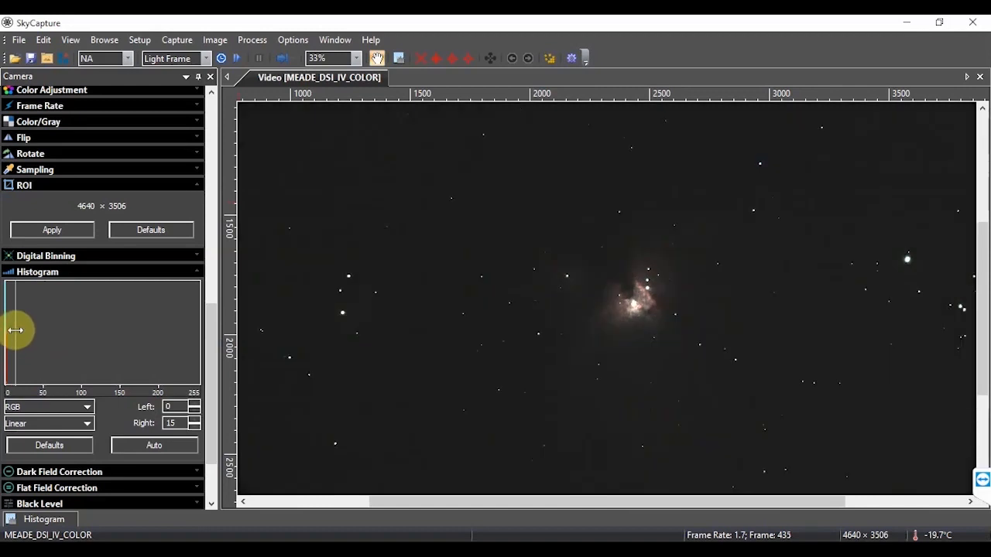
{"action": "left_click_drag", "start_coordinate": [15, 331], "coordinate": [15, 329]}
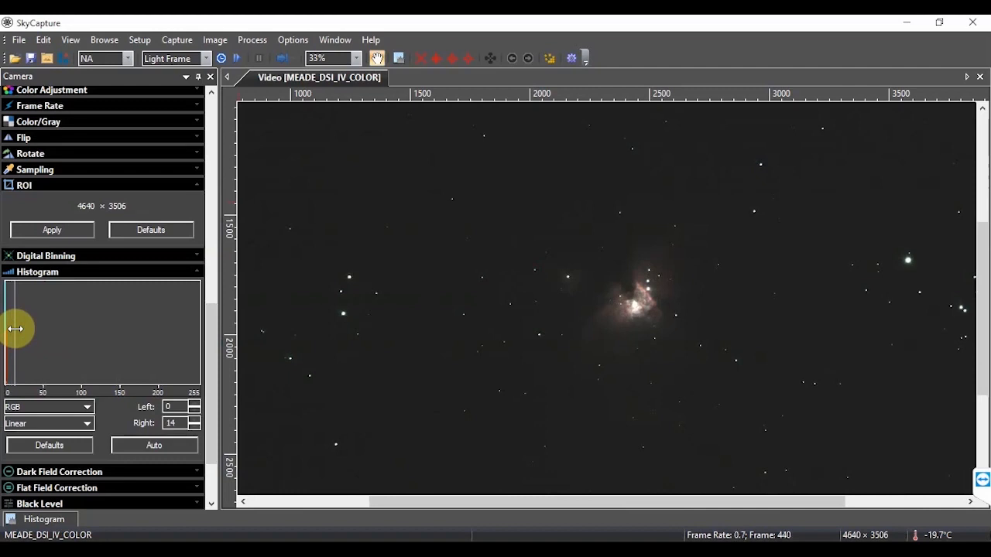
{"action": "left_click_drag", "start_coordinate": [15, 329], "coordinate": [20, 329]}
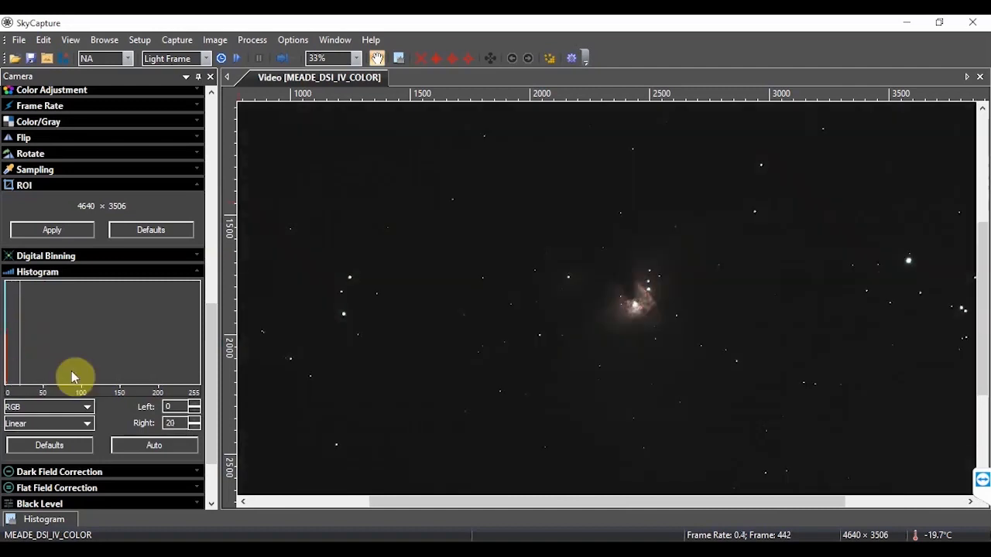
{"action": "left_click", "coordinate": [198, 406]}
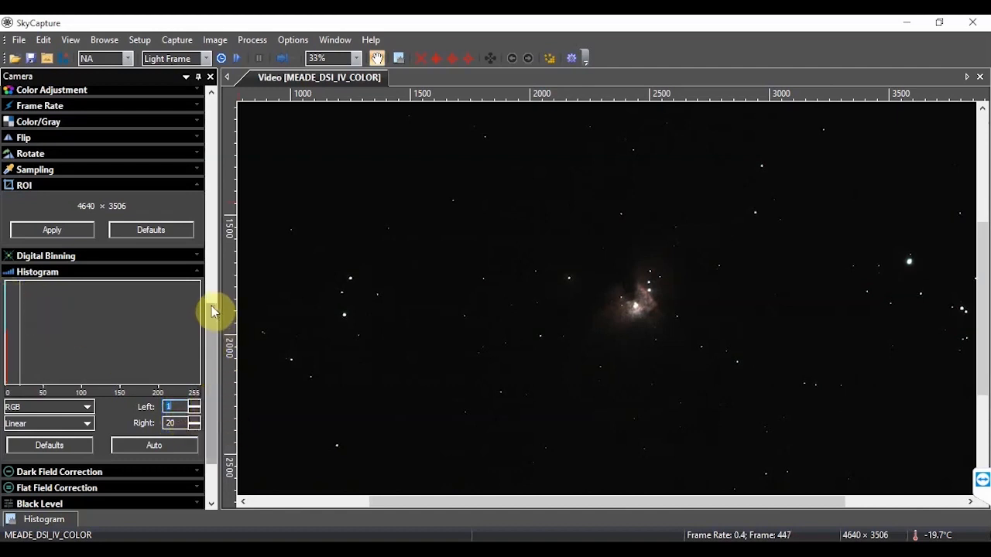
Raise the gain to 11.90 and the Video Mode exposure time to about 2785 ms for the nebula.
{"action": "left_click_drag", "start_coordinate": [211, 308], "coordinate": [225, 142]}
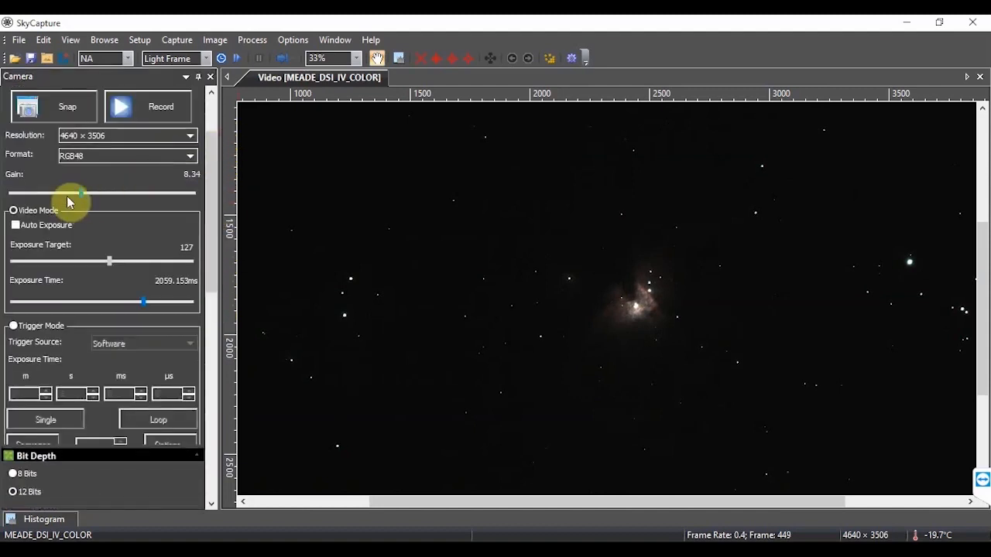
{"action": "left_click_drag", "start_coordinate": [79, 189], "coordinate": [113, 189]}
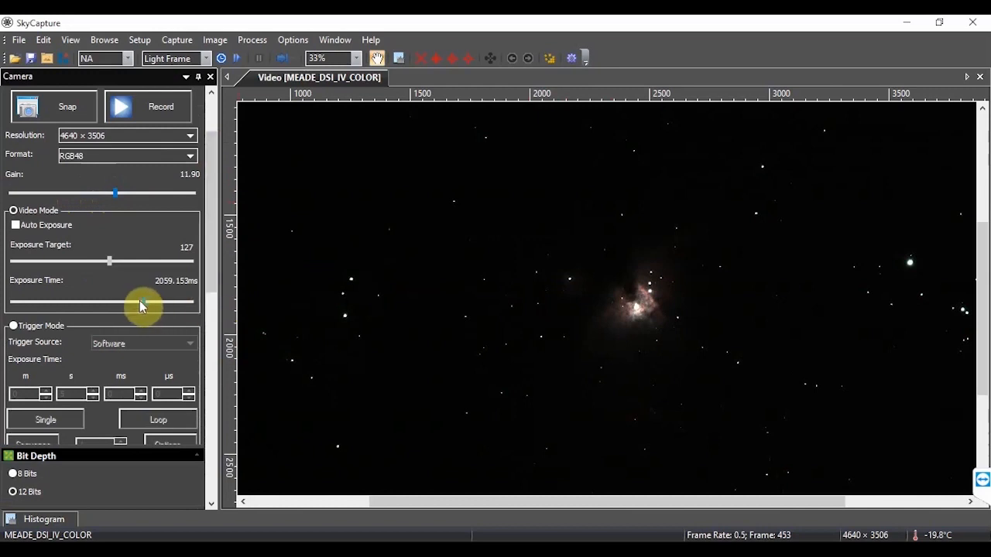
{"action": "left_click_drag", "start_coordinate": [144, 303], "coordinate": [158, 303]}
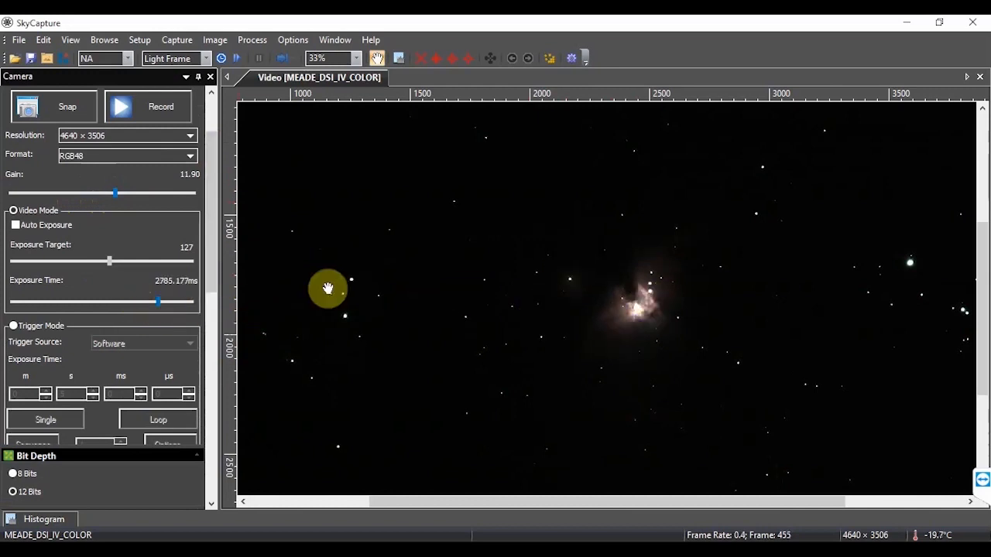
Lower the right limit of the nebula's histogram range to 9.
{"action": "left_click_drag", "start_coordinate": [214, 276], "coordinate": [216, 436]}
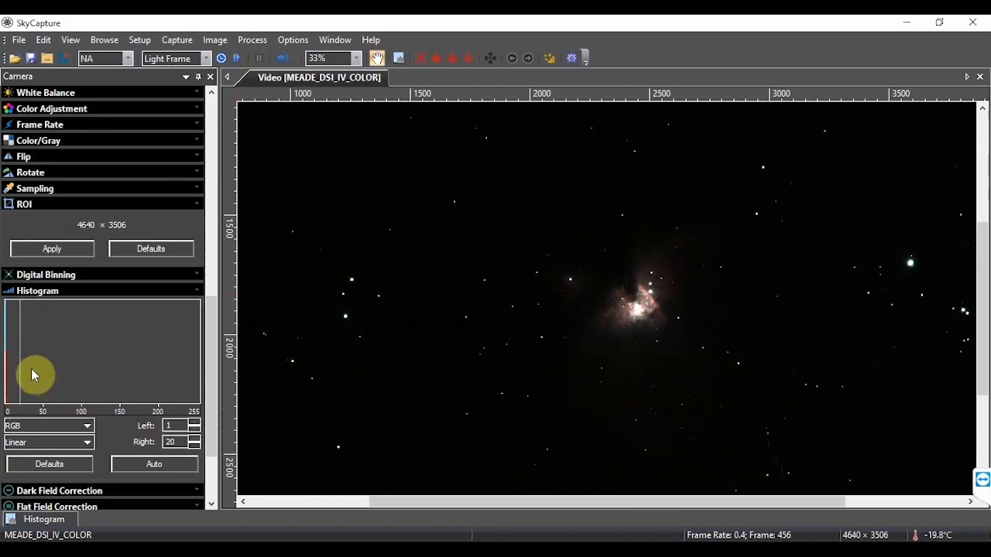
{"action": "left_click_drag", "start_coordinate": [19, 360], "coordinate": [11, 357]}
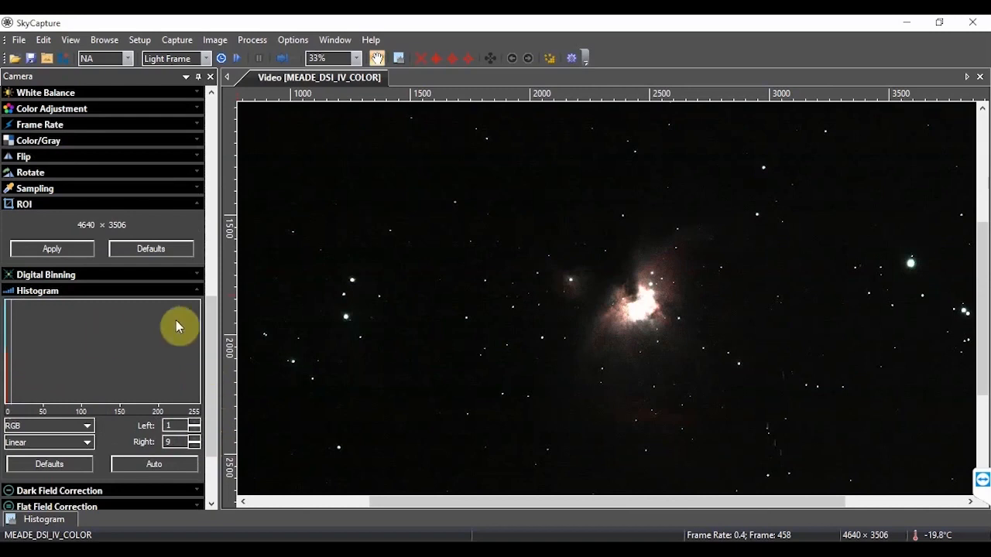
Switch the camera to Trigger Mode and take a single exposure of 5 s.
{"action": "left_click_drag", "start_coordinate": [208, 315], "coordinate": [205, 146]}
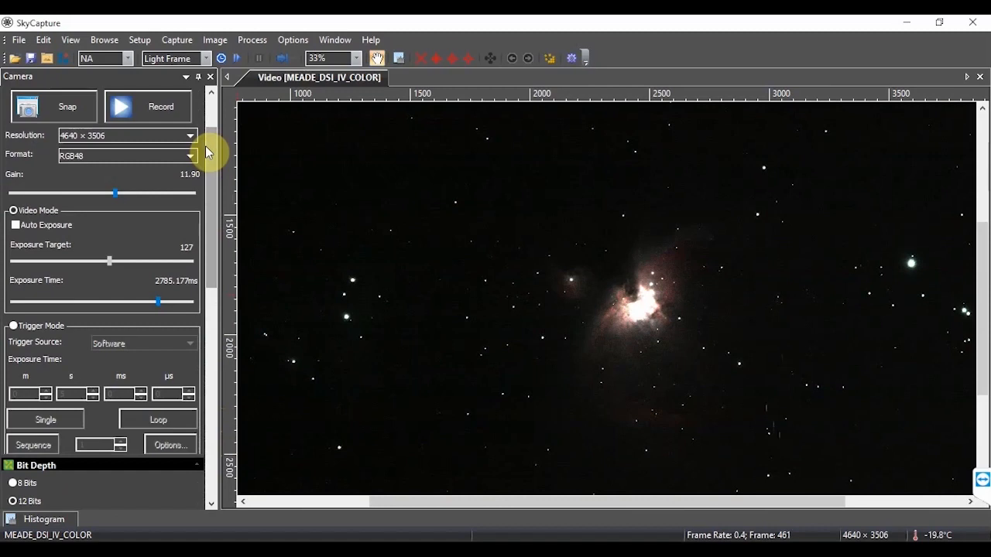
{"action": "left_click", "coordinate": [13, 326]}
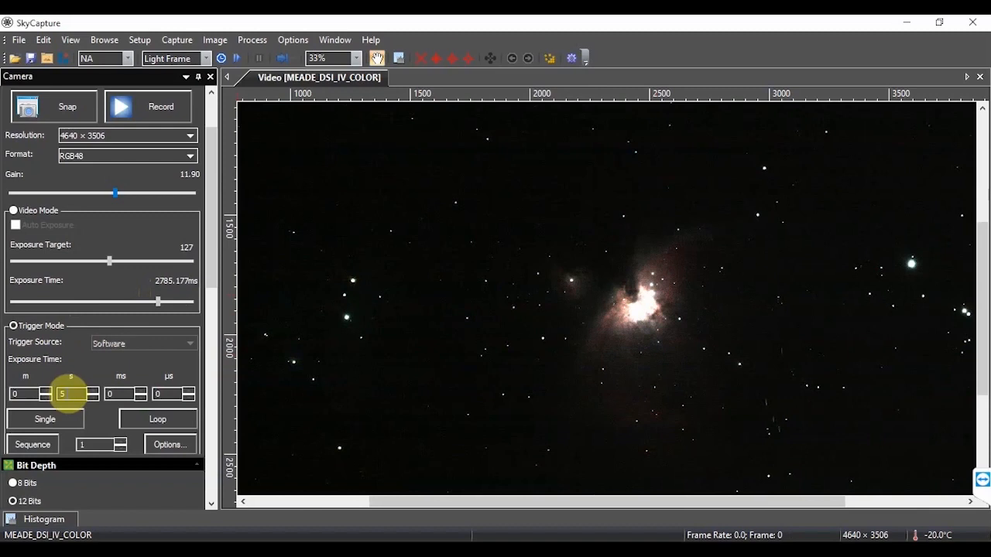
{"action": "left_click", "coordinate": [56, 418]}
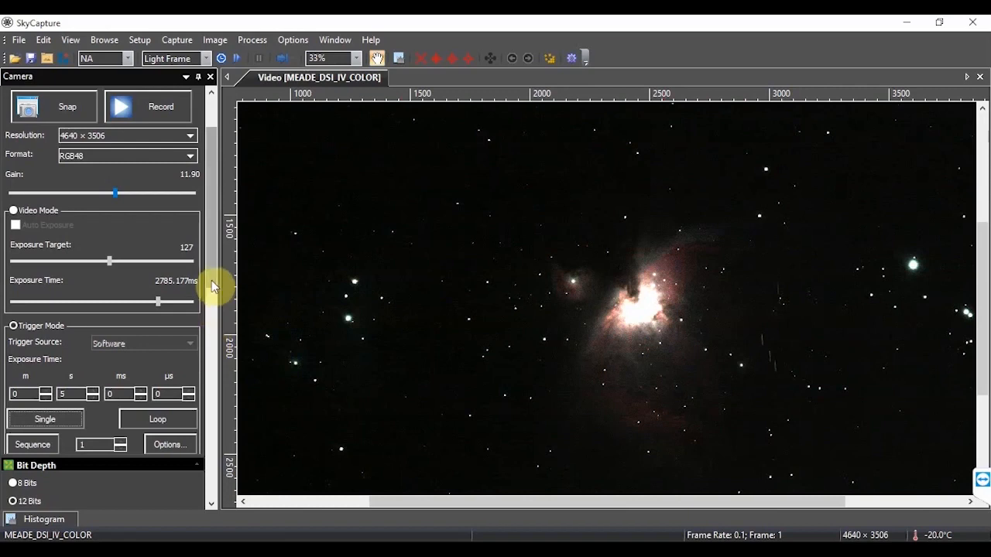
Set the number of frames in the Trigger Mode sequence to 10.
{"action": "scroll", "coordinate": [211, 288], "scroll_direction": "up", "scroll_amount": 2}
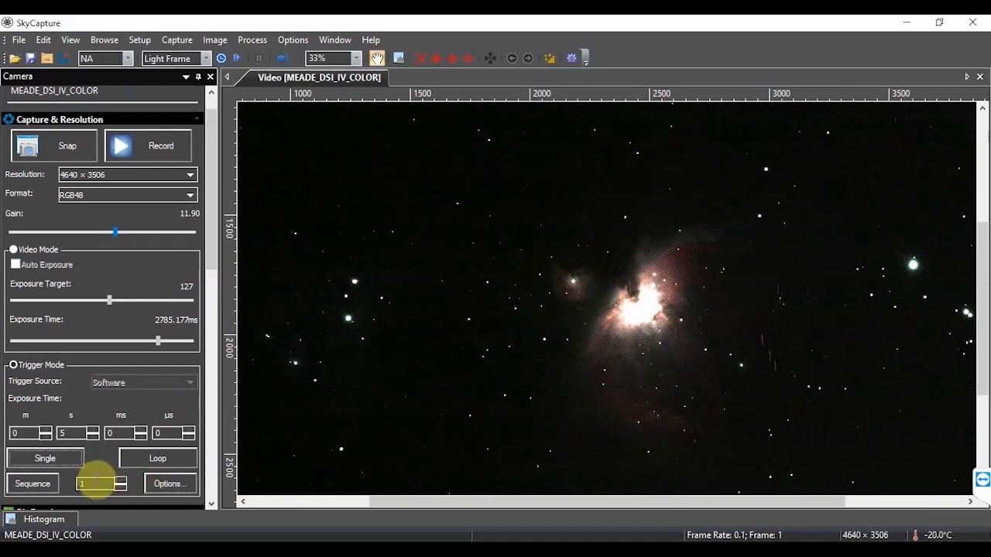
{"action": "left_click", "coordinate": [119, 480]}
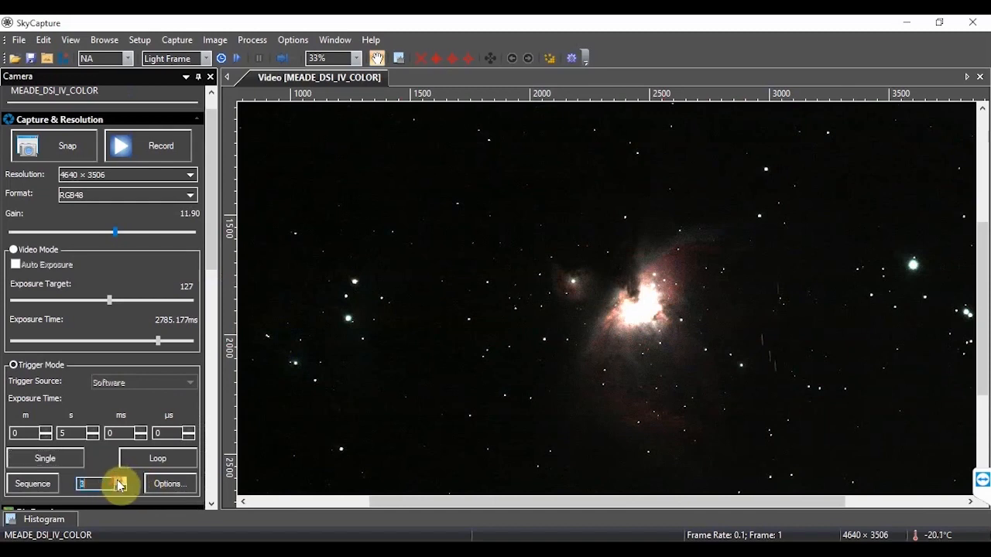
{"action": "left_click", "coordinate": [120, 480]}
{"action": "left_click", "coordinate": [119, 480]}
{"action": "left_click", "coordinate": [119, 479]}
{"action": "left_click", "coordinate": [120, 479]}
{"action": "left_click", "coordinate": [119, 480]}
{"action": "left_click", "coordinate": [120, 479]}
{"action": "left_click", "coordinate": [120, 480]}
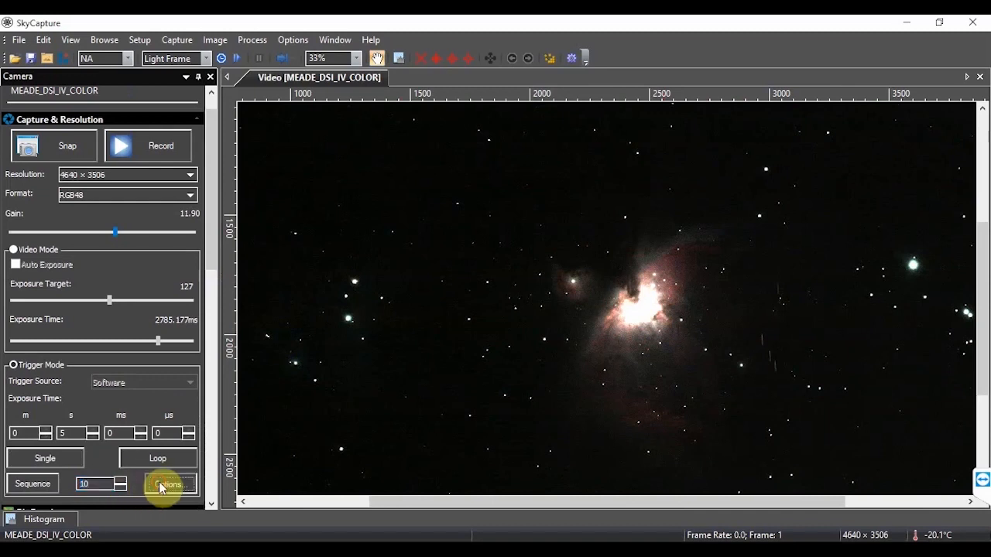
Set the sequence options to save to disk as FITS files with the prefix M42, and start the sequence.
{"action": "left_click", "coordinate": [163, 484]}
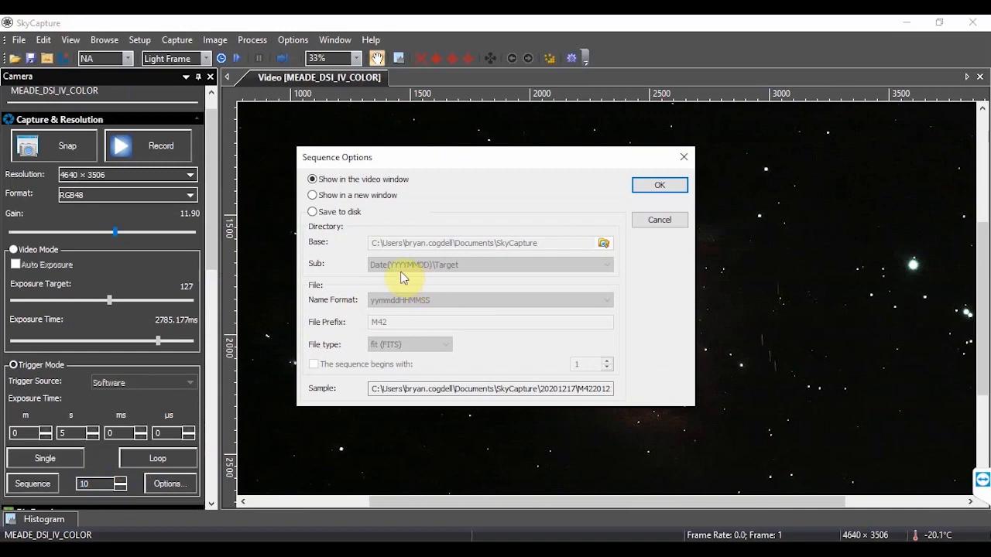
{"action": "left_click", "coordinate": [313, 212]}
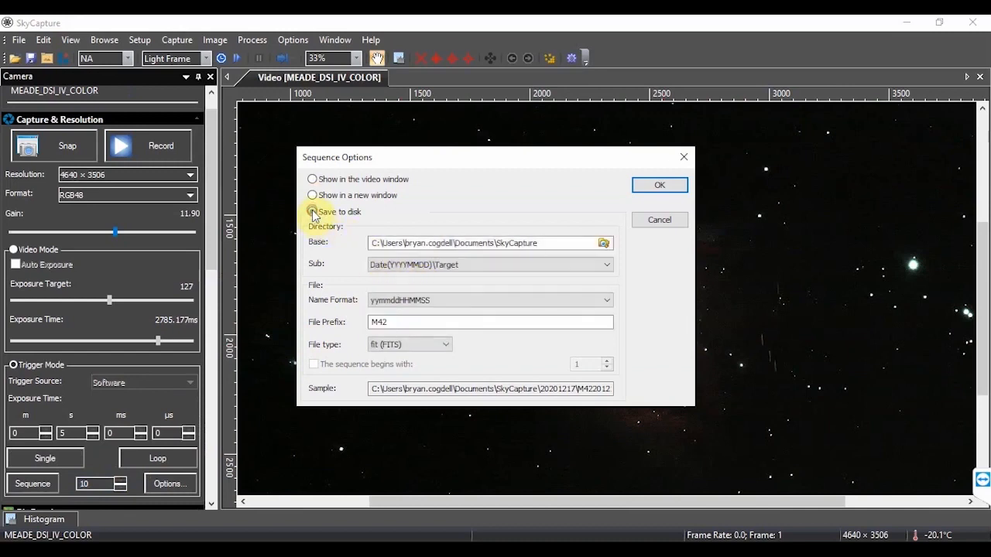
{"action": "left_click", "coordinate": [397, 322]}
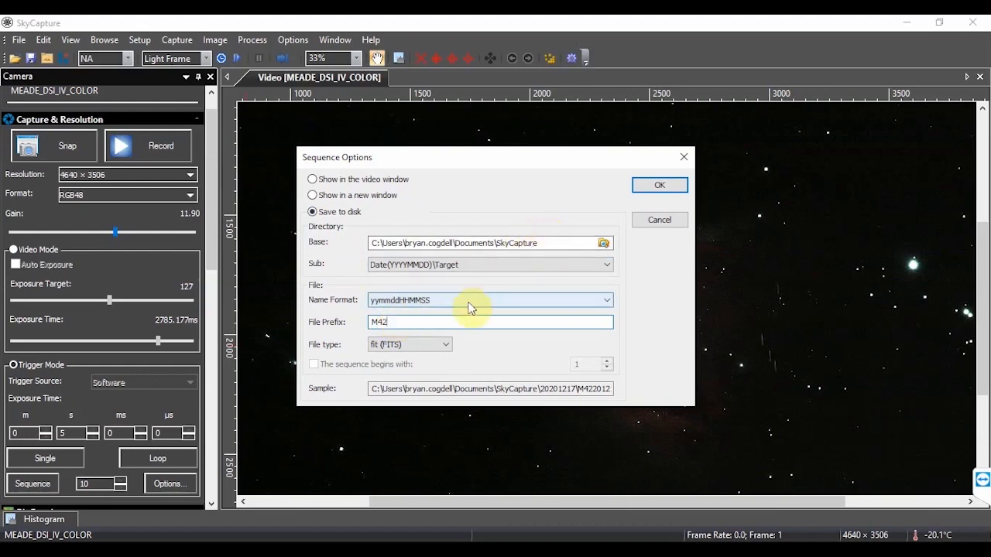
{"action": "left_click", "coordinate": [433, 346]}
{"action": "left_click", "coordinate": [433, 349]}
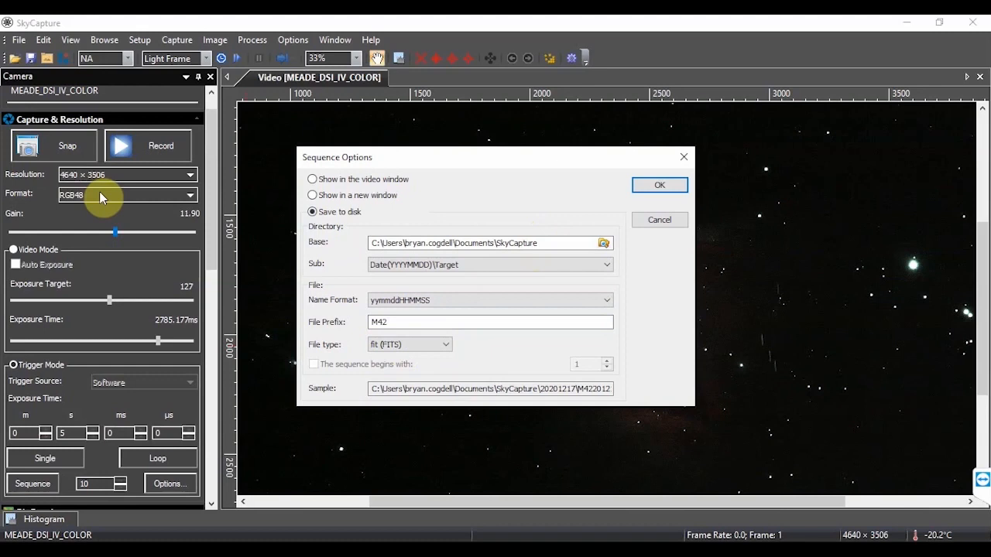
{"action": "left_click", "coordinate": [424, 352]}
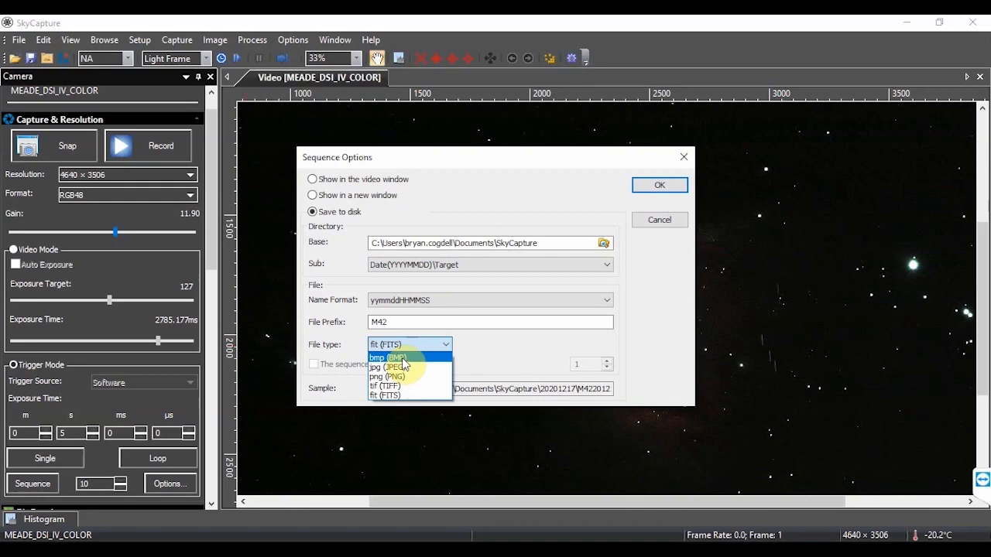
{"action": "left_click", "coordinate": [387, 394]}
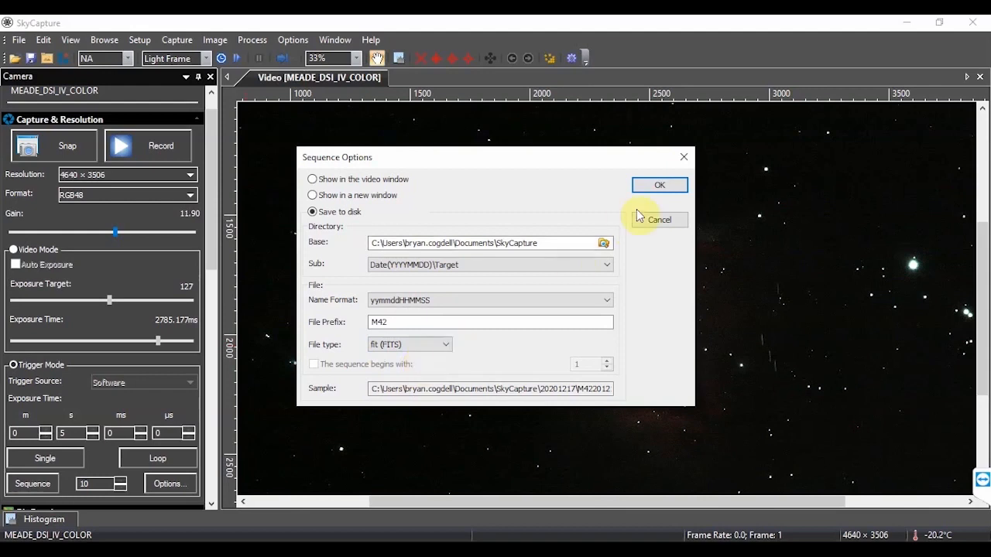
{"action": "left_click", "coordinate": [658, 188]}
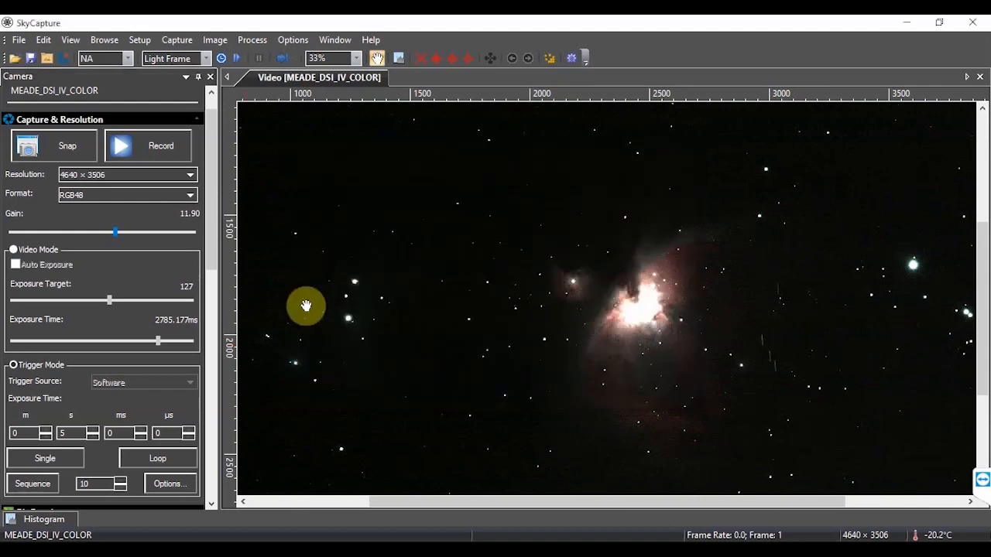
{"action": "left_click", "coordinate": [38, 484]}
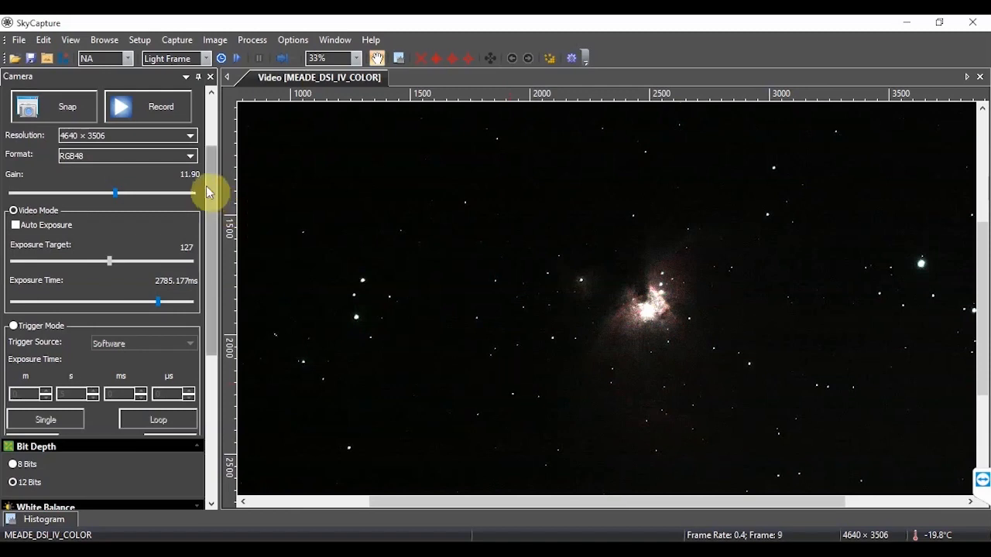
Expand the Live Stack settings and set the number of frames to stack to 5.
{"action": "left_click_drag", "start_coordinate": [208, 192], "coordinate": [213, 322]}
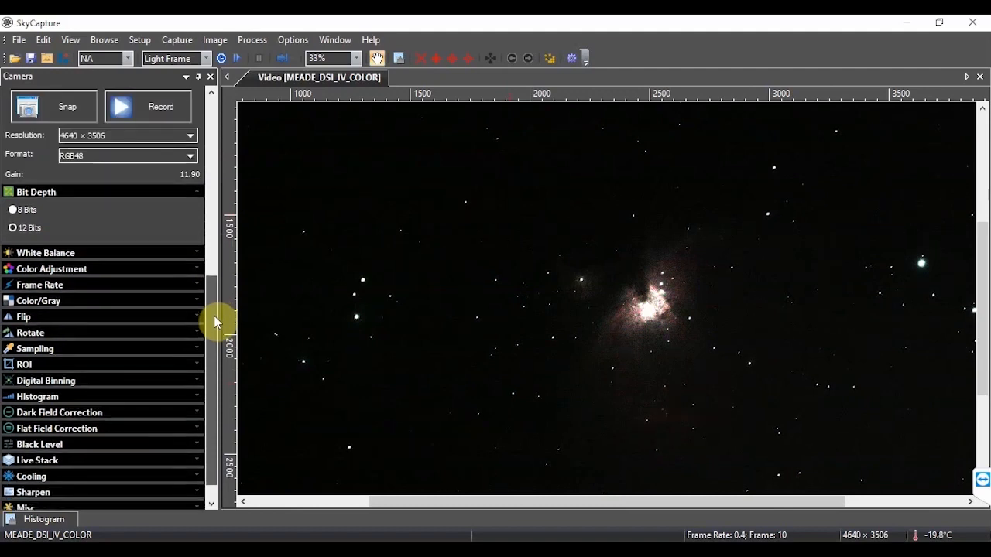
{"action": "left_click", "coordinate": [197, 461]}
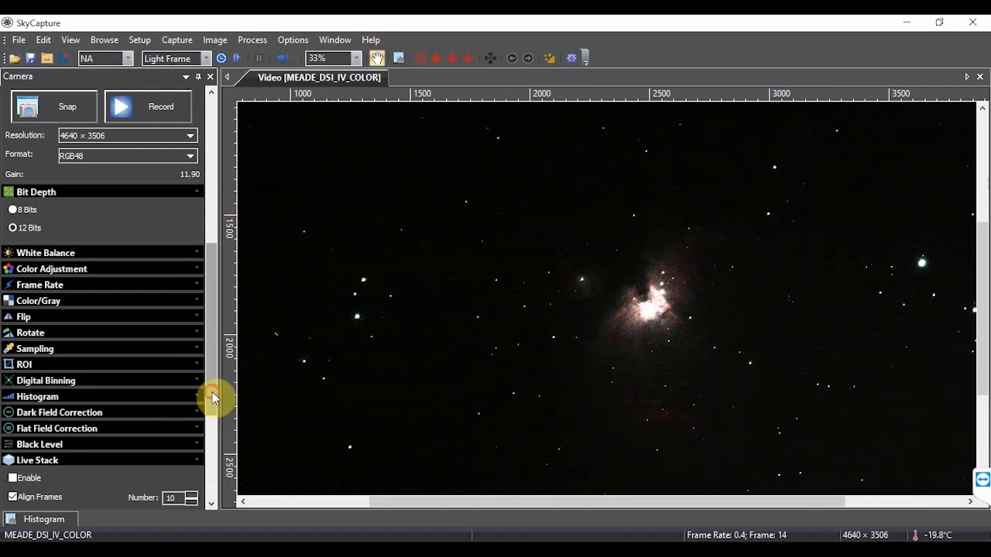
{"action": "left_click_drag", "start_coordinate": [212, 392], "coordinate": [215, 469]}
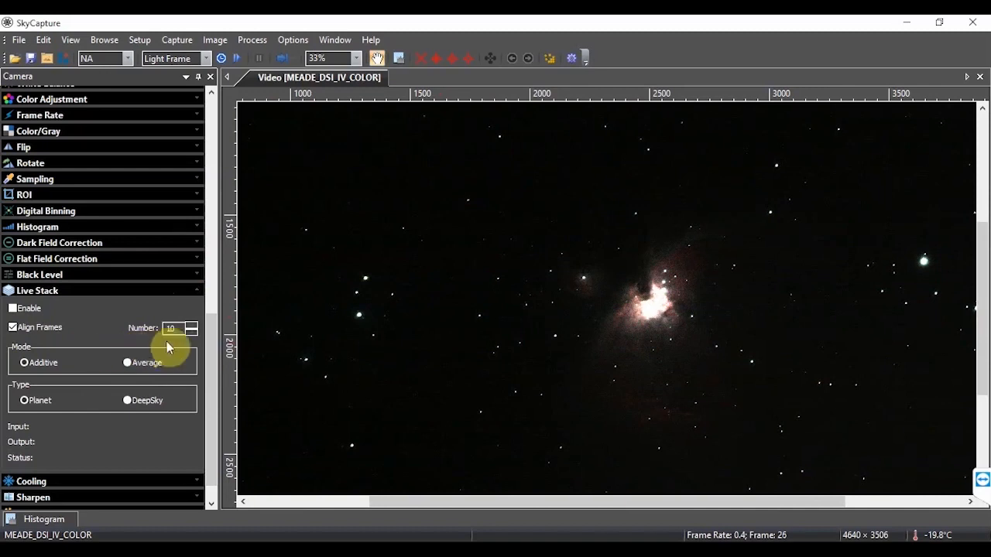
{"action": "left_click", "coordinate": [194, 332]}
{"action": "left_click", "coordinate": [194, 332]}
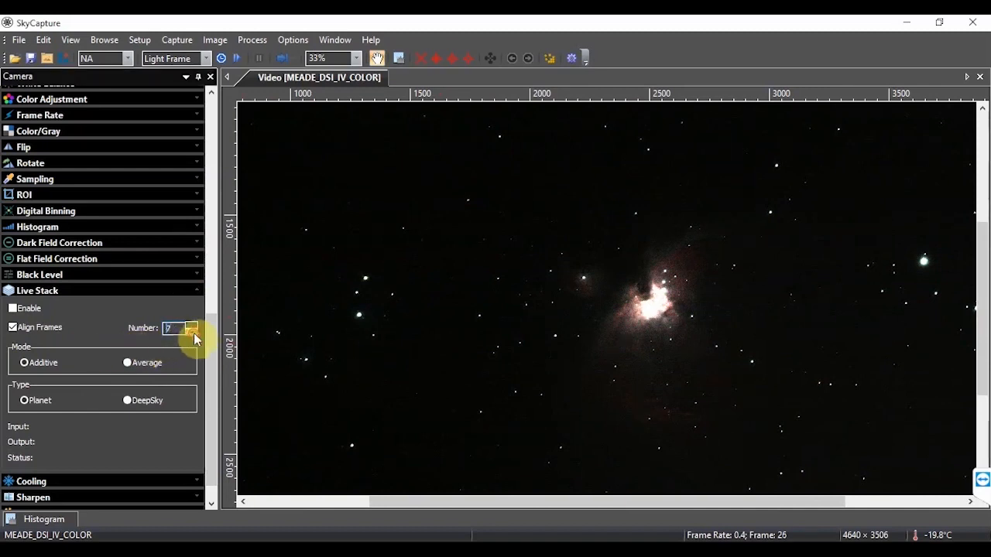
{"action": "left_click", "coordinate": [193, 333]}
{"action": "left_click", "coordinate": [194, 333]}
{"action": "left_click", "coordinate": [193, 332]}
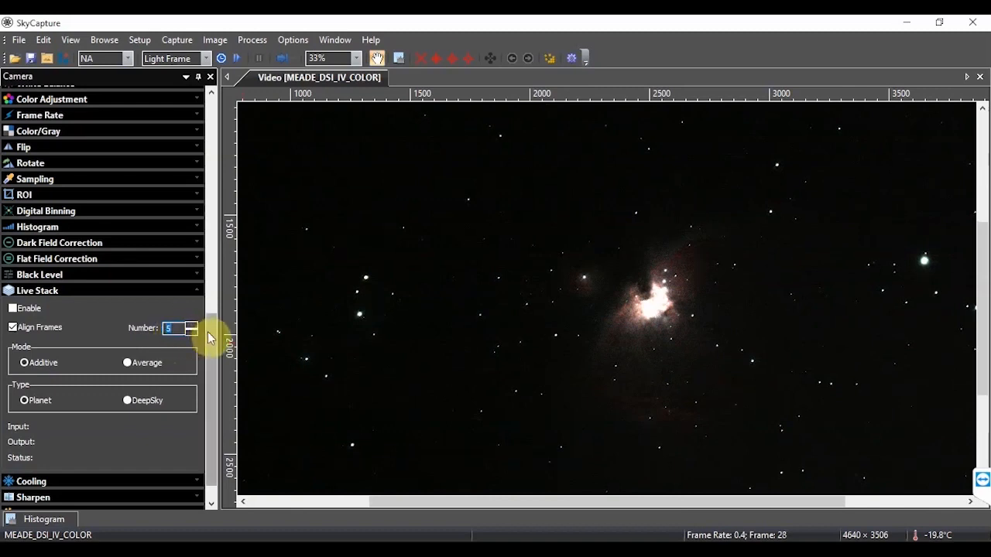
Set the live stack type to DeepSky and enable live stacking.
{"action": "left_click_drag", "start_coordinate": [207, 331], "coordinate": [213, 346]}
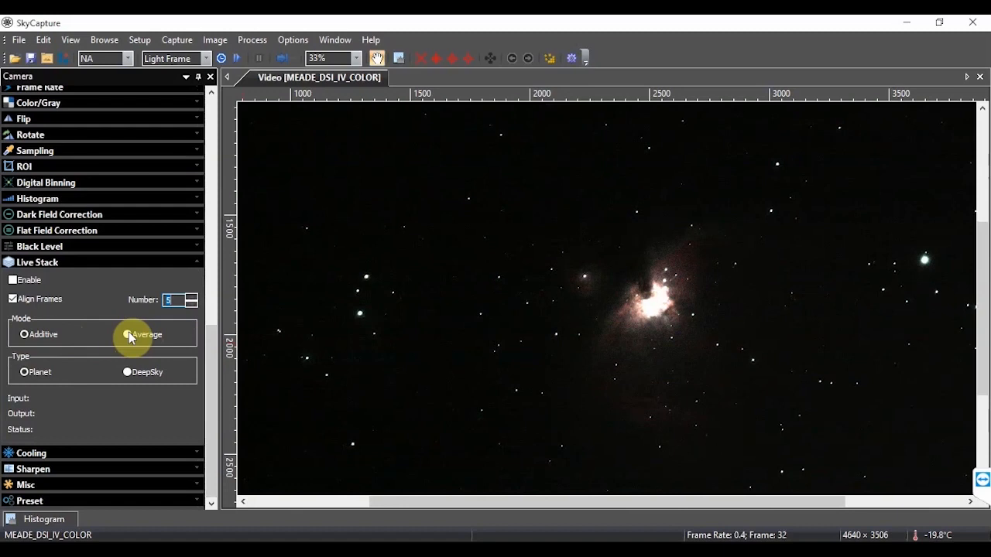
{"action": "left_click", "coordinate": [128, 372]}
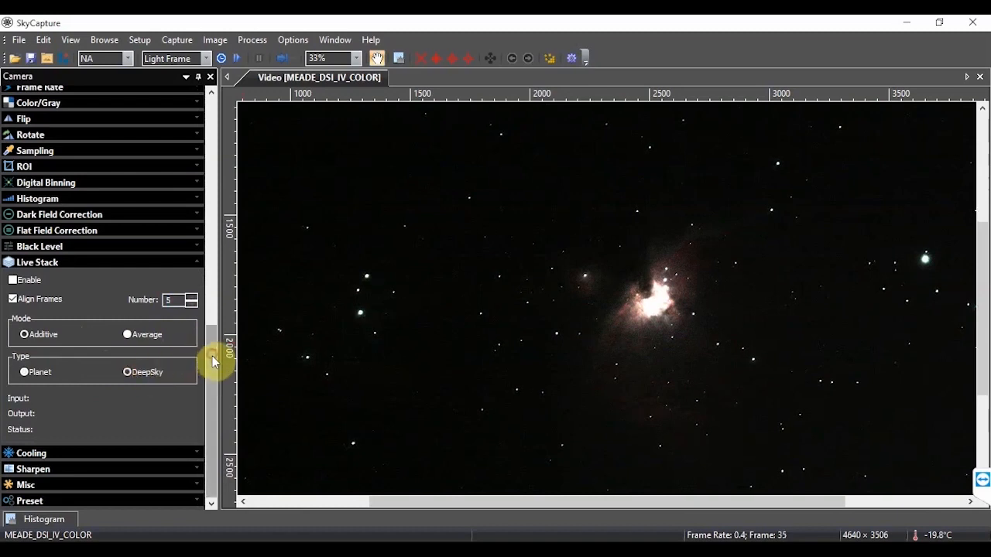
{"action": "left_click", "coordinate": [14, 282]}
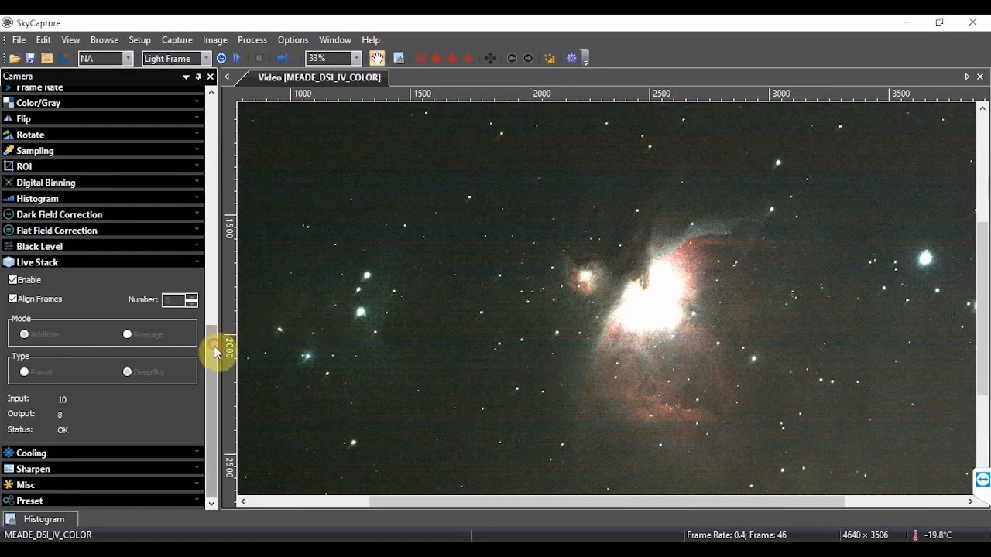
Raise the right limit of the live-stacked nebula's histogram range to 56.
{"action": "left_click_drag", "start_coordinate": [217, 346], "coordinate": [215, 329]}
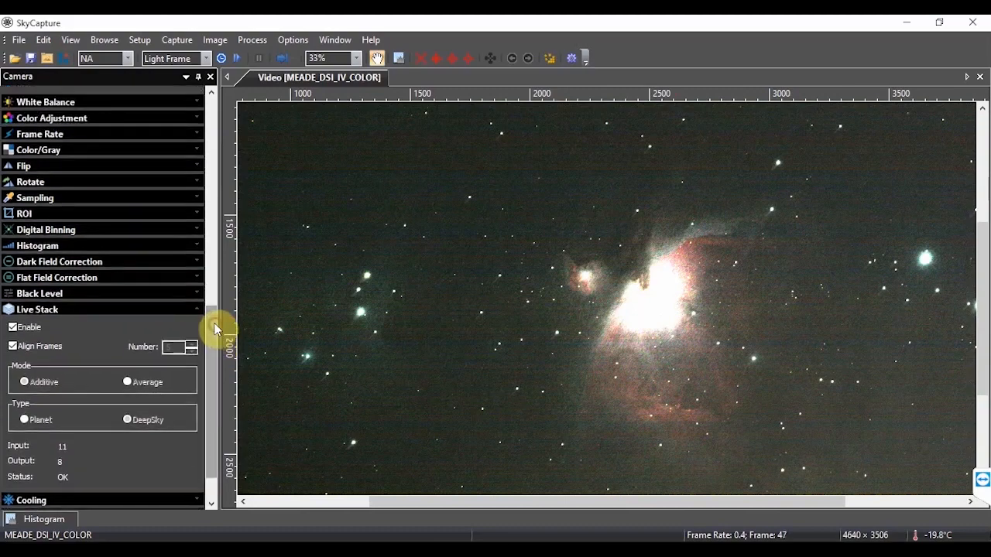
{"action": "left_click", "coordinate": [195, 248]}
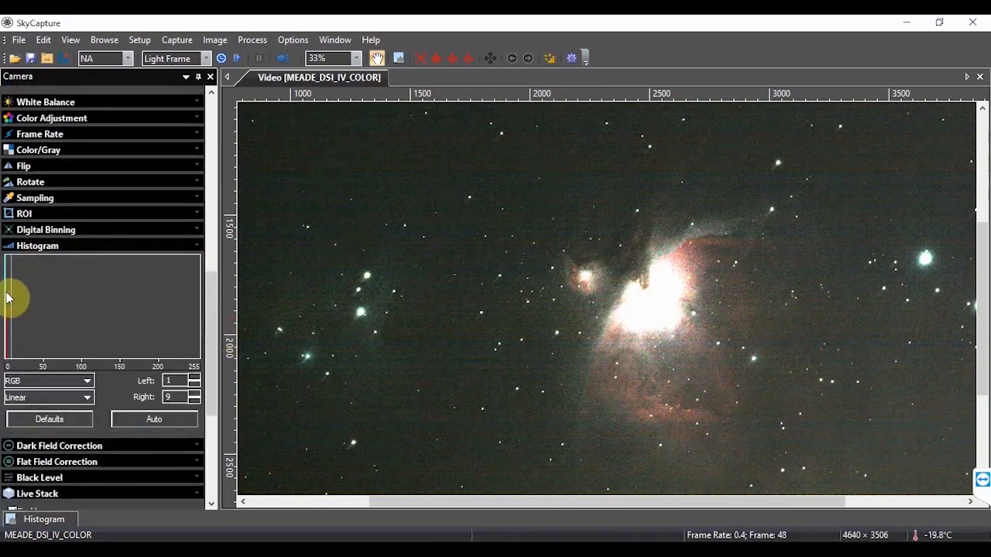
{"action": "left_click_drag", "start_coordinate": [11, 292], "coordinate": [48, 293]}
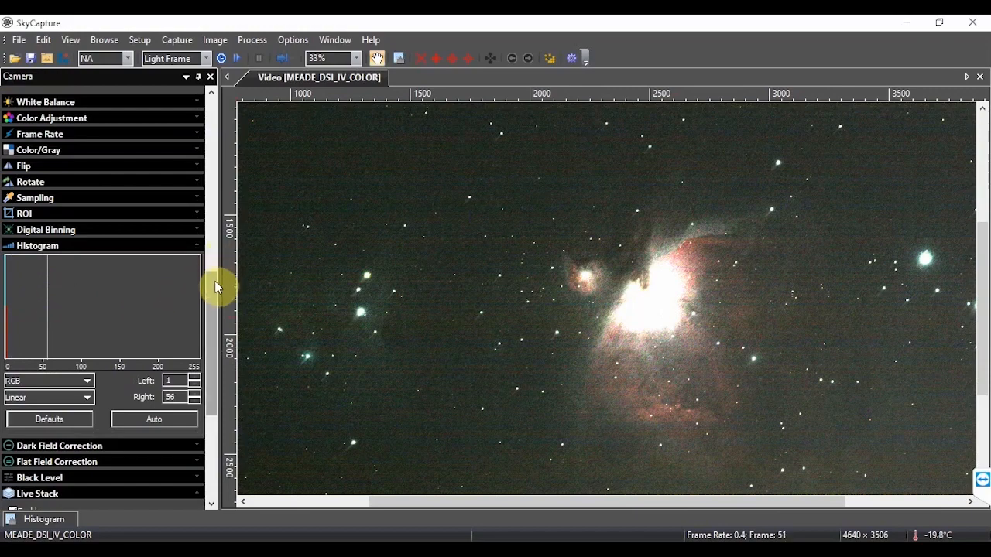
{"action": "left_click_drag", "start_coordinate": [215, 305], "coordinate": [230, 371]}
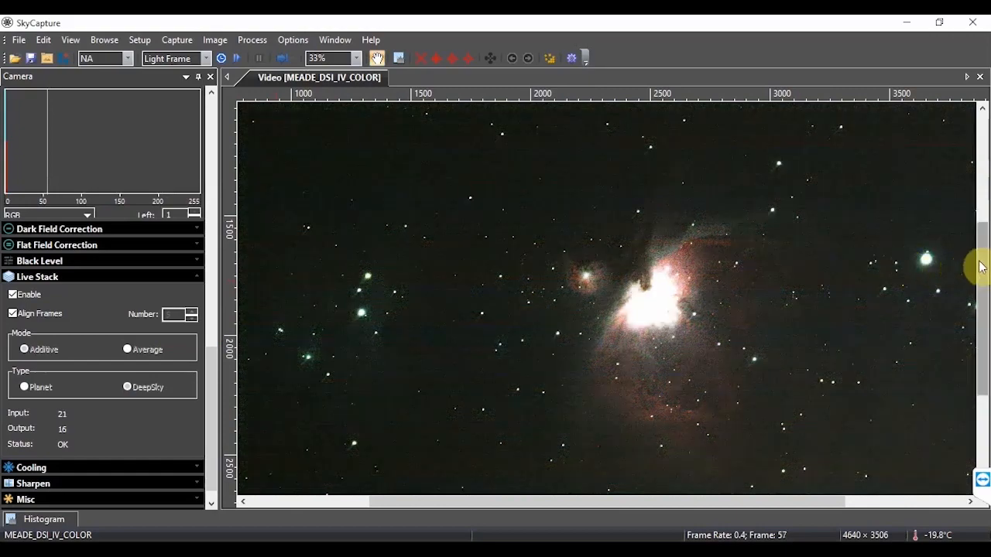
{"action": "left_click_drag", "start_coordinate": [980, 267], "coordinate": [981, 271]}
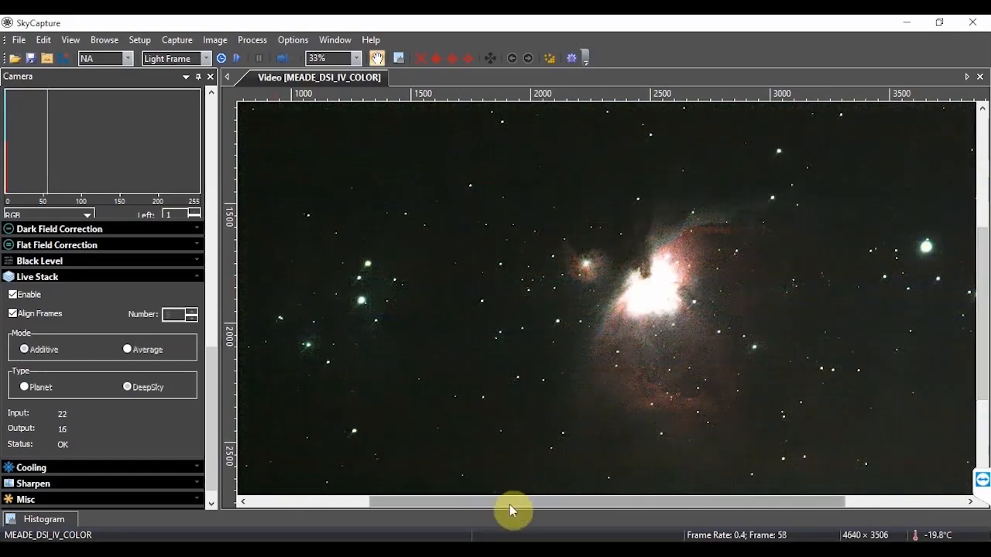
{"action": "left_click_drag", "start_coordinate": [507, 503], "coordinate": [562, 507]}
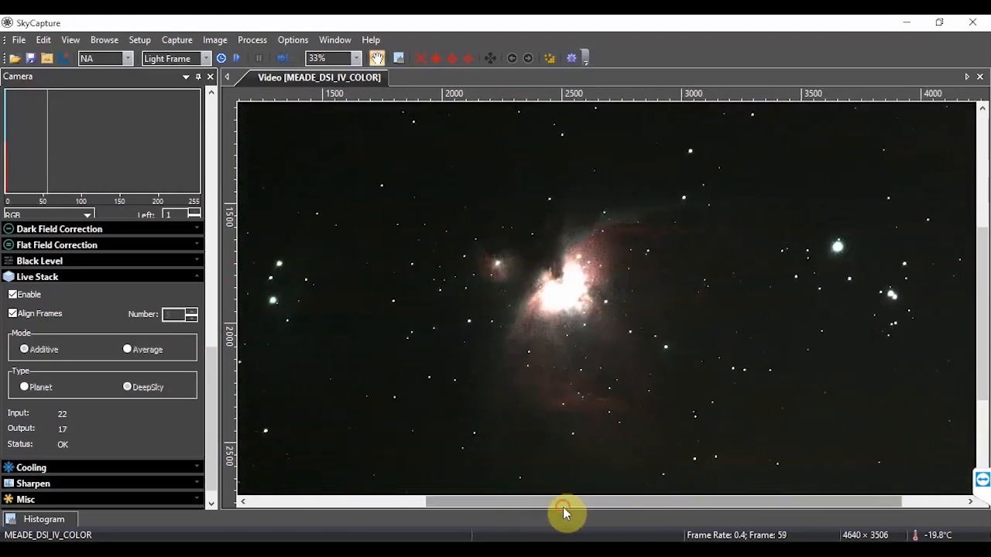